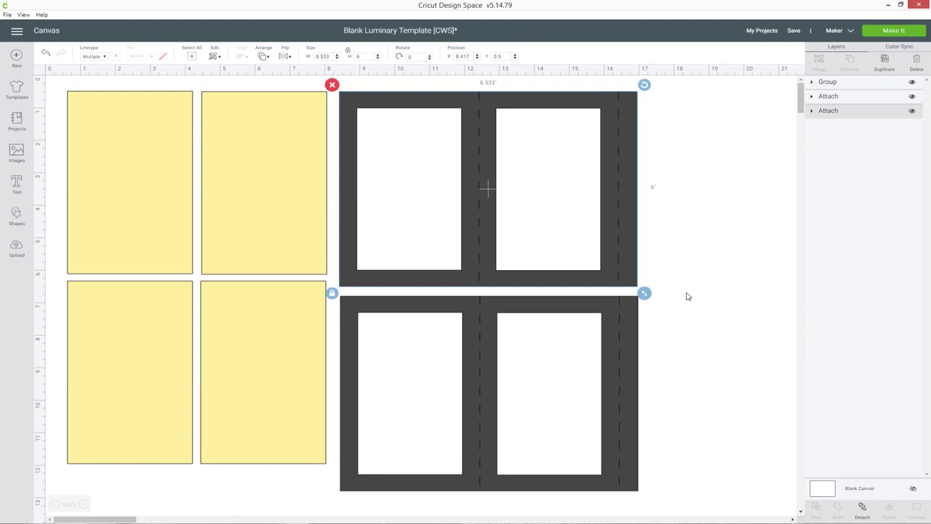
Inspect the layers inside the group of yellow rectangles and collapse the group again
click(622, 309)
click(724, 323)
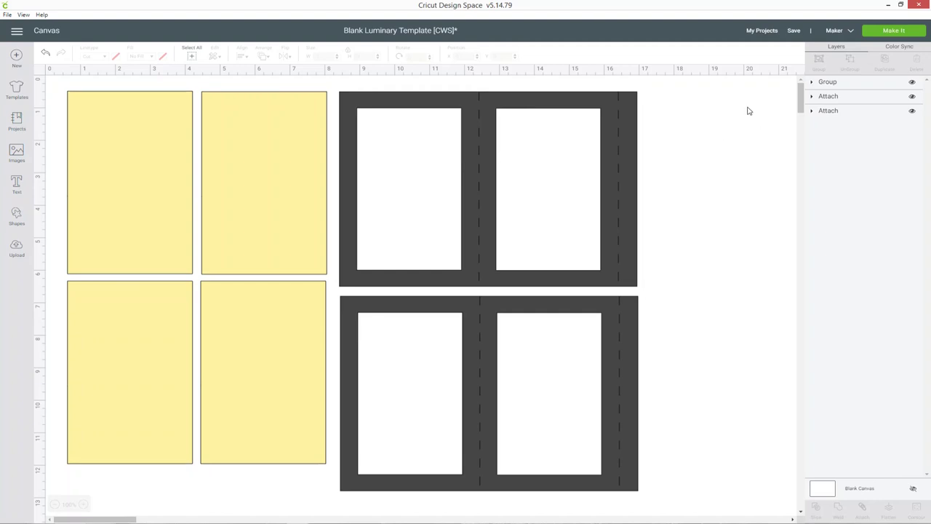
click(811, 83)
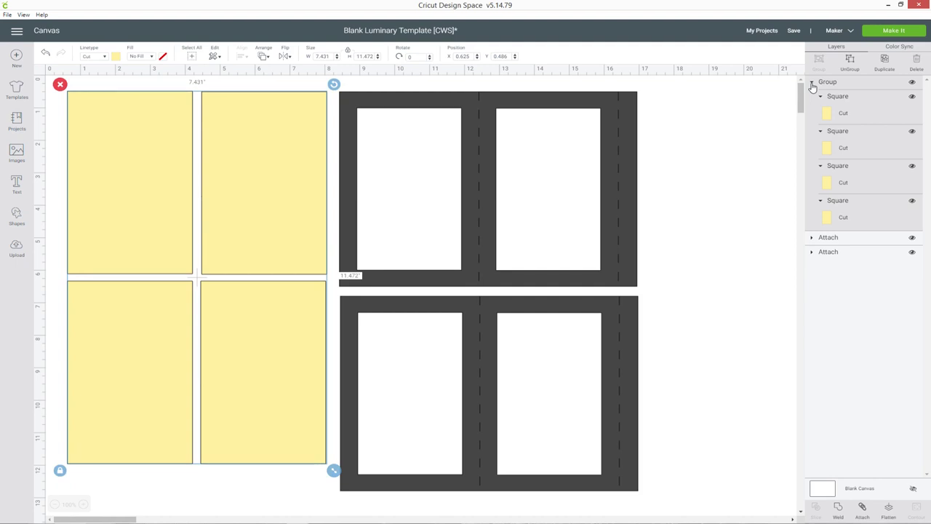
click(812, 83)
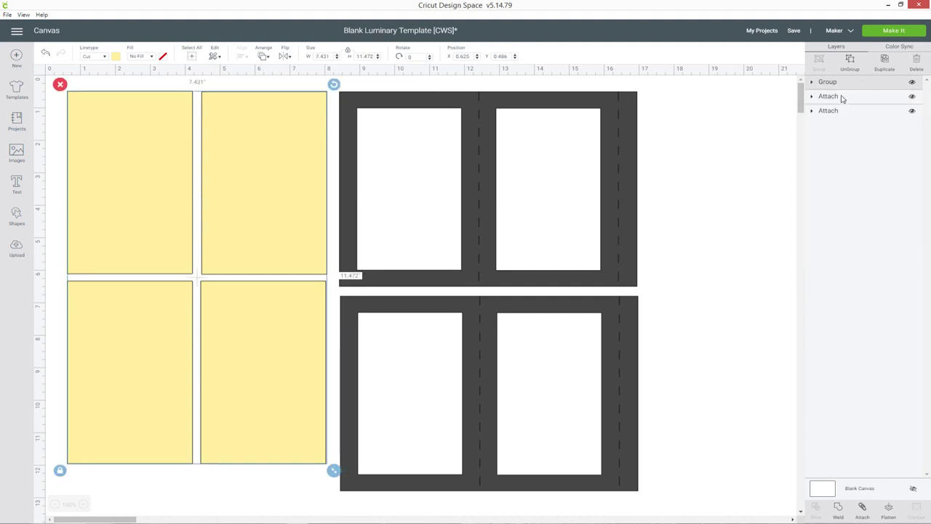
Detach the lower black frame from its score lines and collapse the layer holding the score lines
click(811, 97)
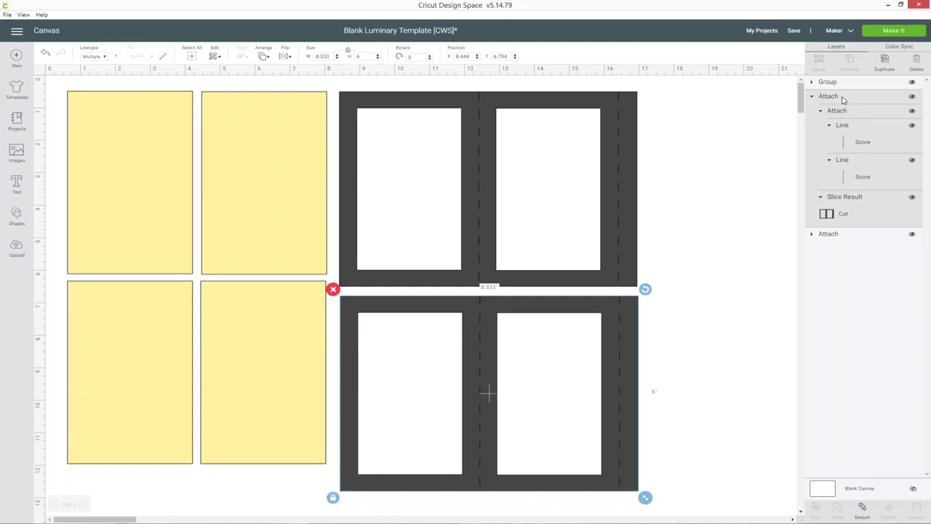
click(864, 513)
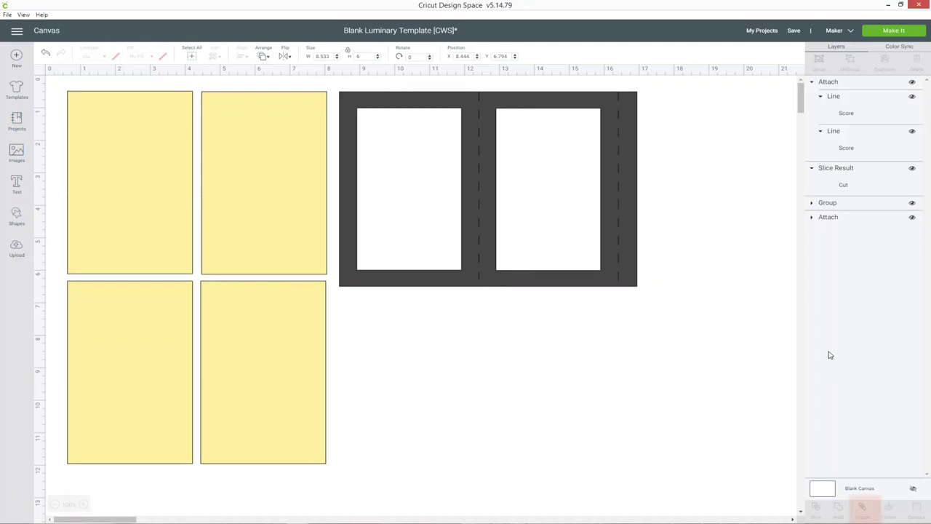
click(848, 94)
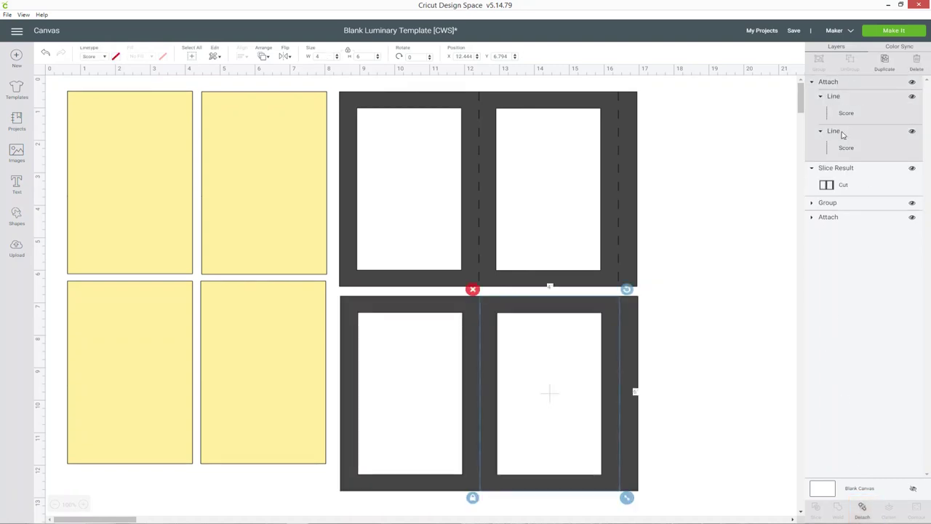
shift+click(873, 181)
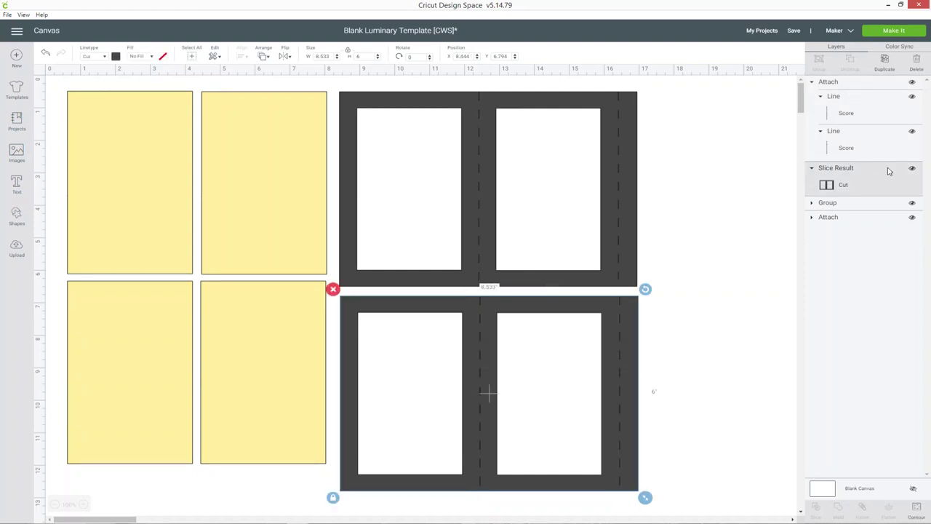
click(812, 86)
click(811, 83)
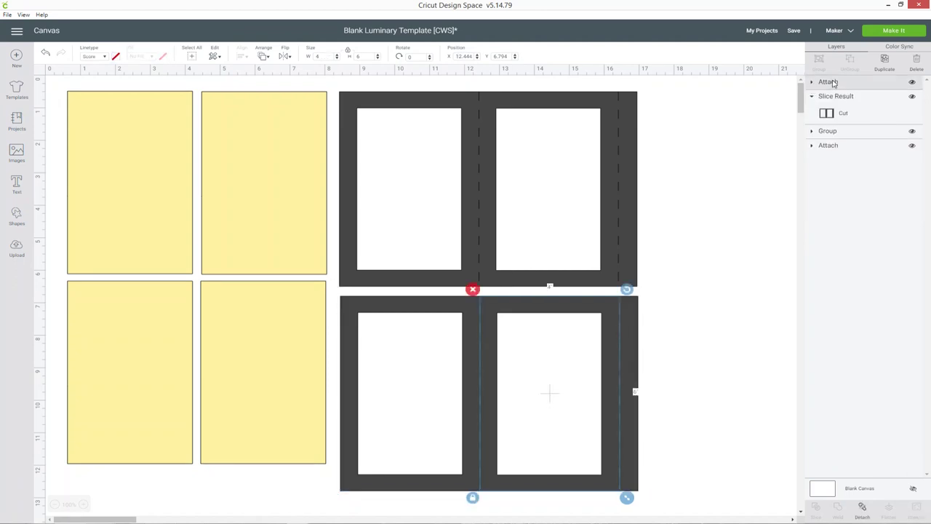
click(858, 107)
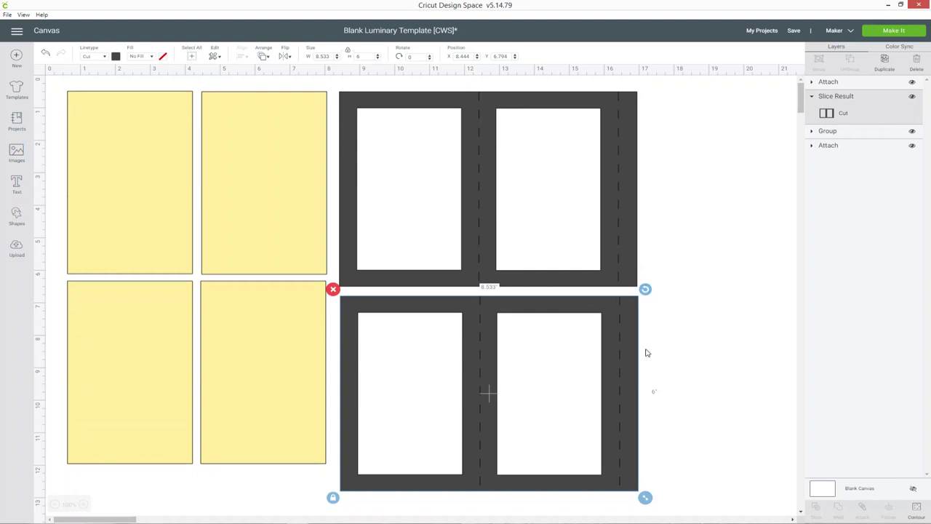
Search the image library for bats and select the solid black bat with spread wings and round ears
scroll(222, 461, down, 5)
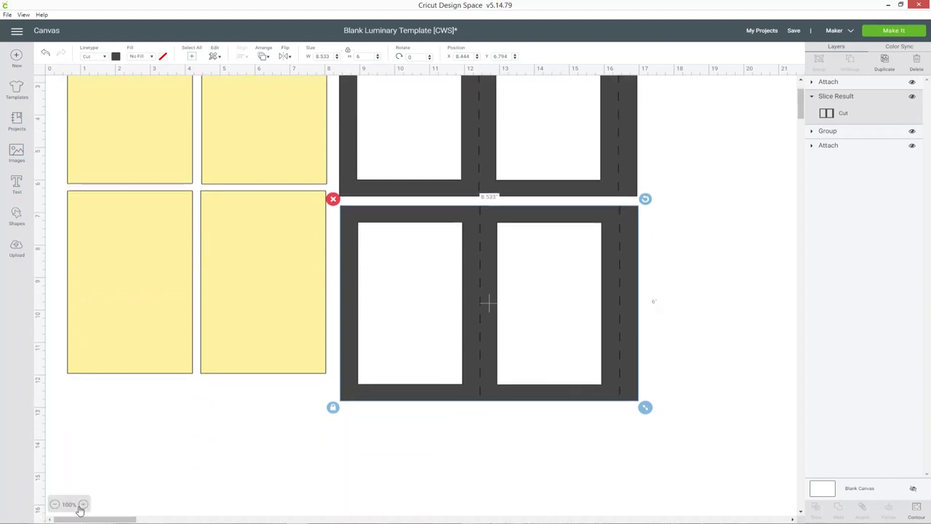
click(83, 504)
click(83, 504)
drag(99, 518, 127, 518)
scroll(177, 422, down, 5)
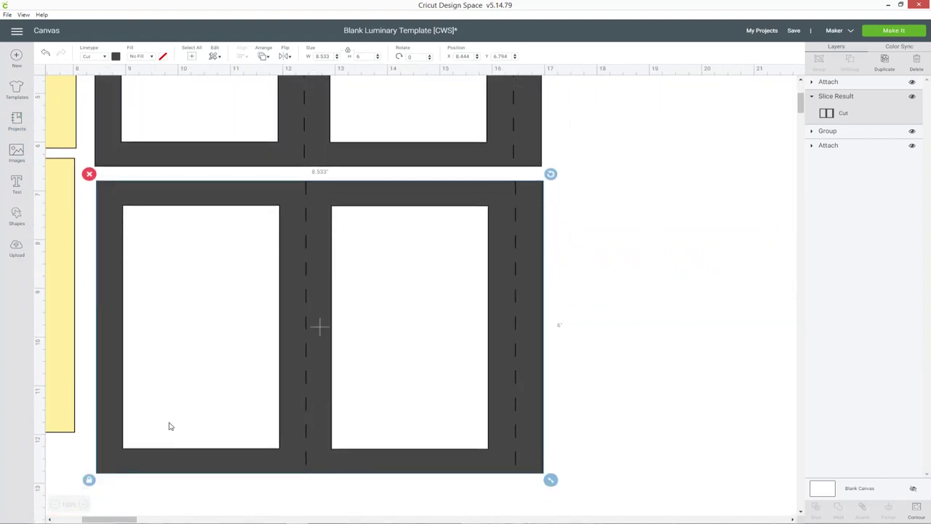
click(16, 153)
click(438, 88)
text(bat)
key(Return)
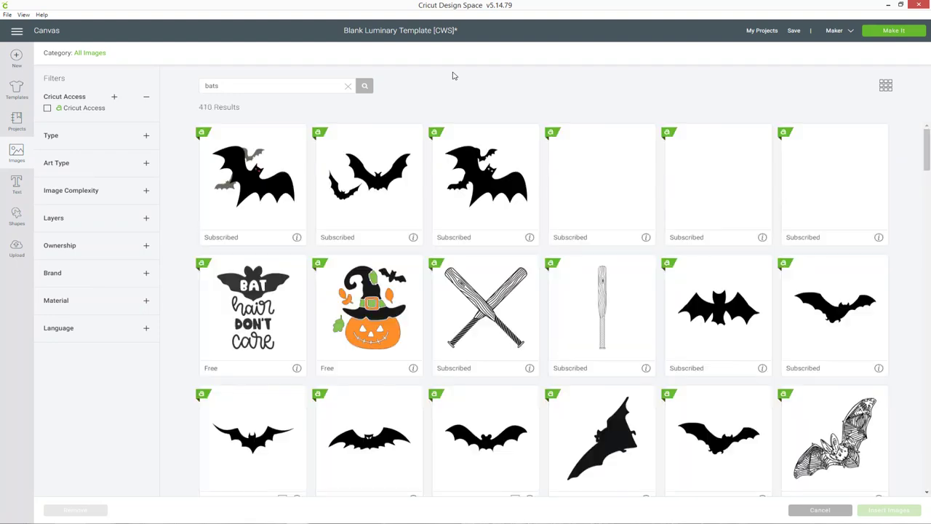
click(486, 432)
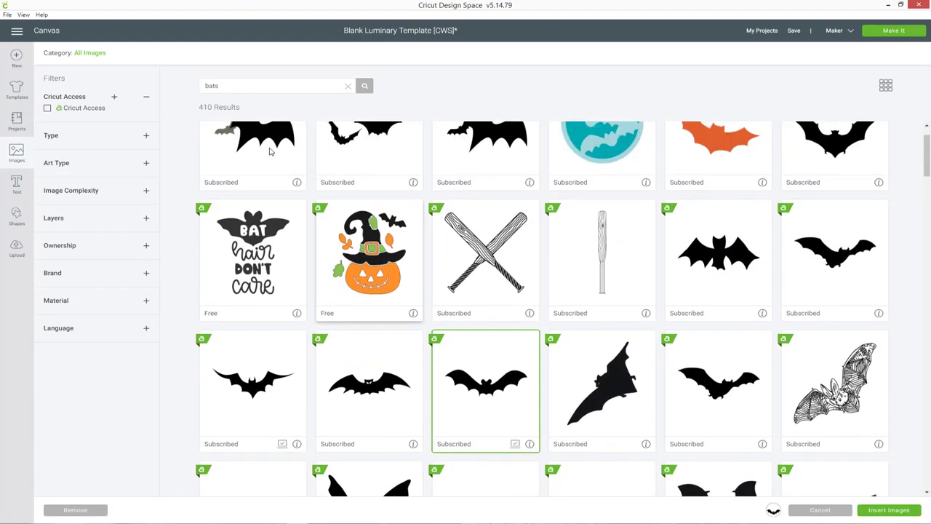
Search the image library for pumpkin, select the black Smiling Halloween Pumpkin, and insert it together with the bat
drag(220, 86, 197, 86)
text(pumpk)
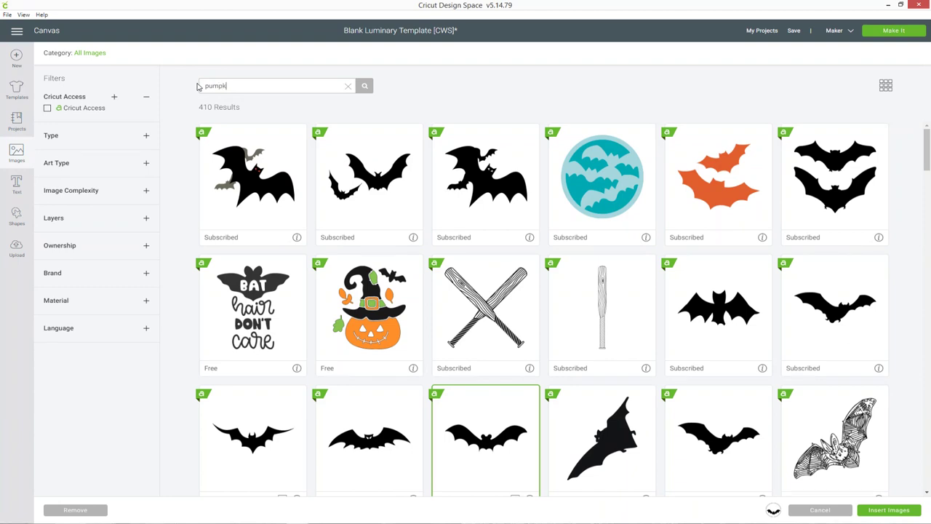
text(in)
key(Return)
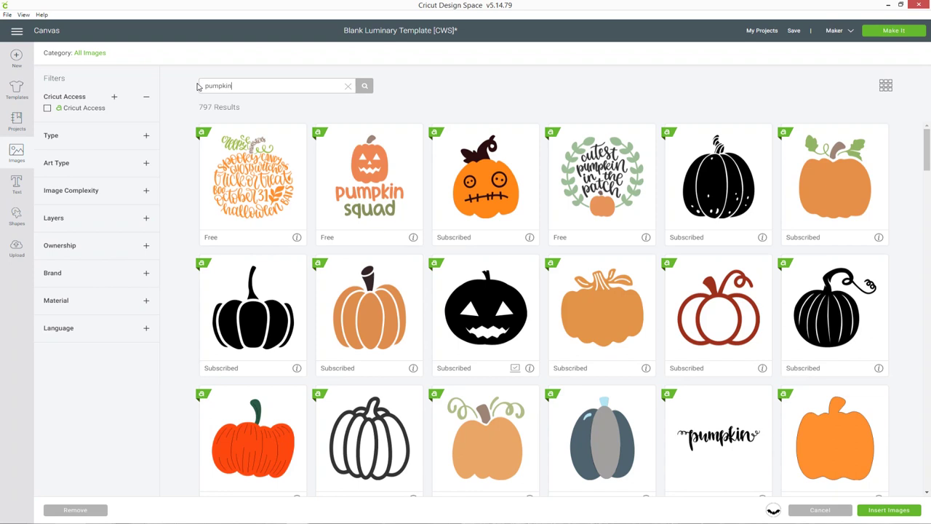
scroll(575, 230, down, 3)
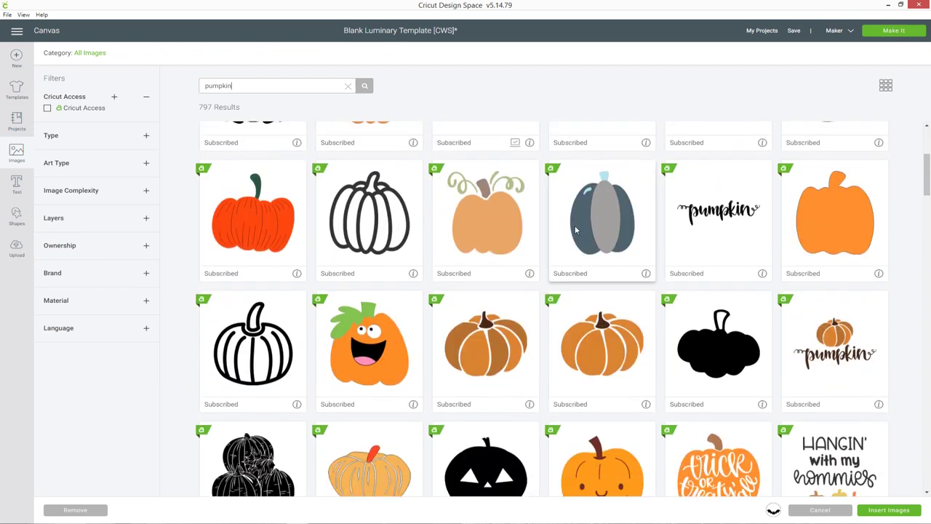
scroll(575, 229, down, 1)
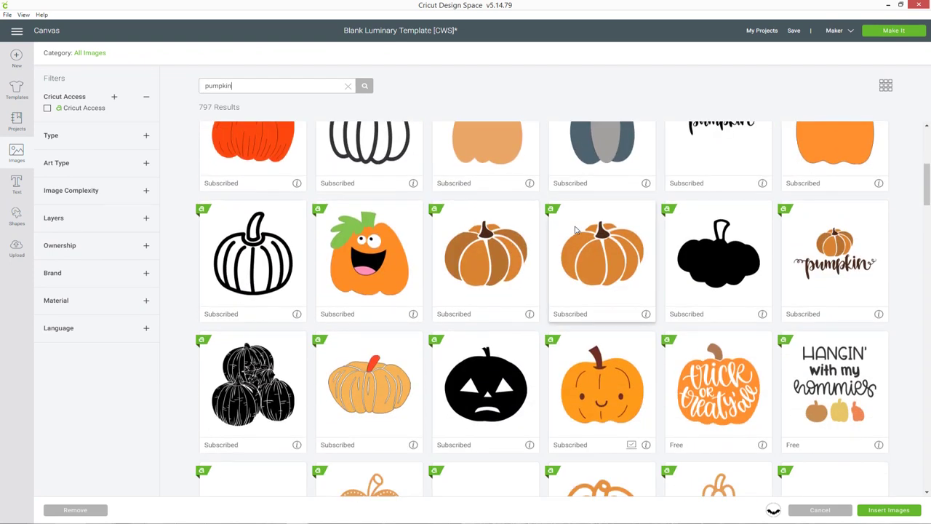
scroll(575, 230, down, 3)
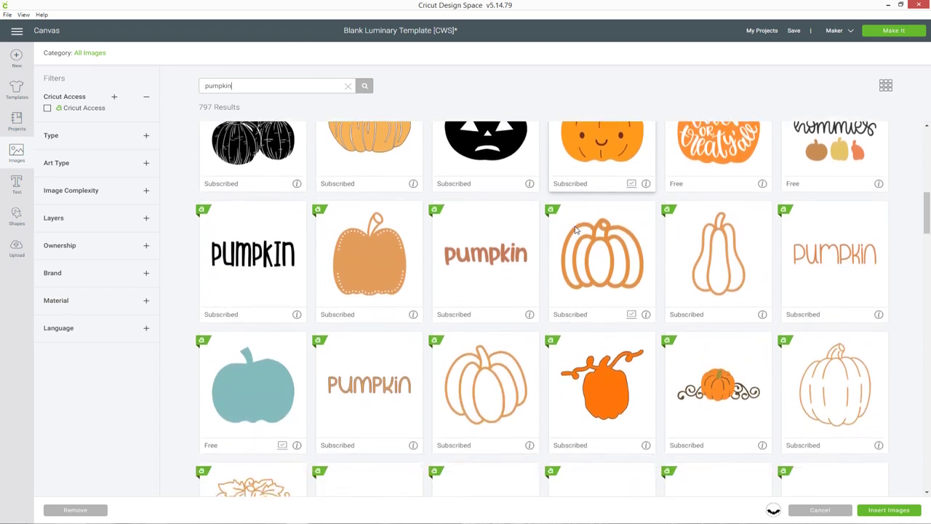
scroll(575, 229, down, 3)
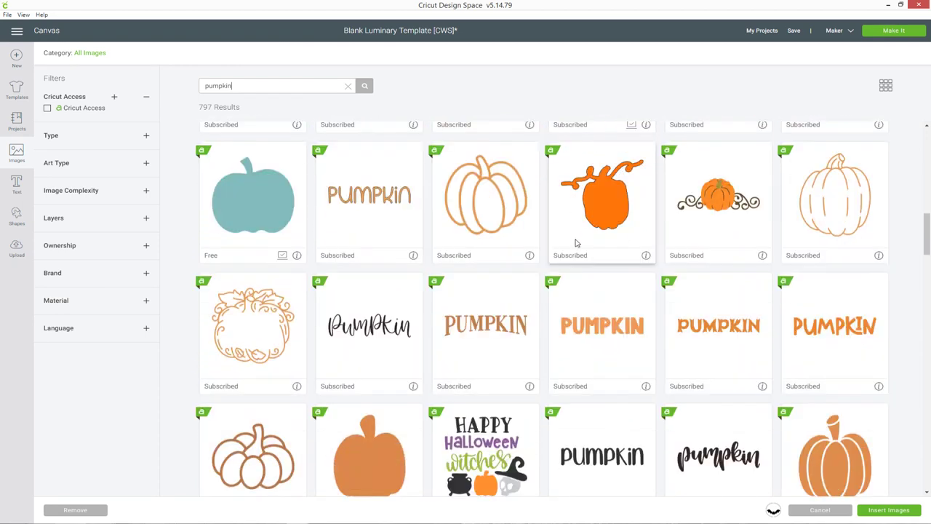
scroll(575, 240, down, 3)
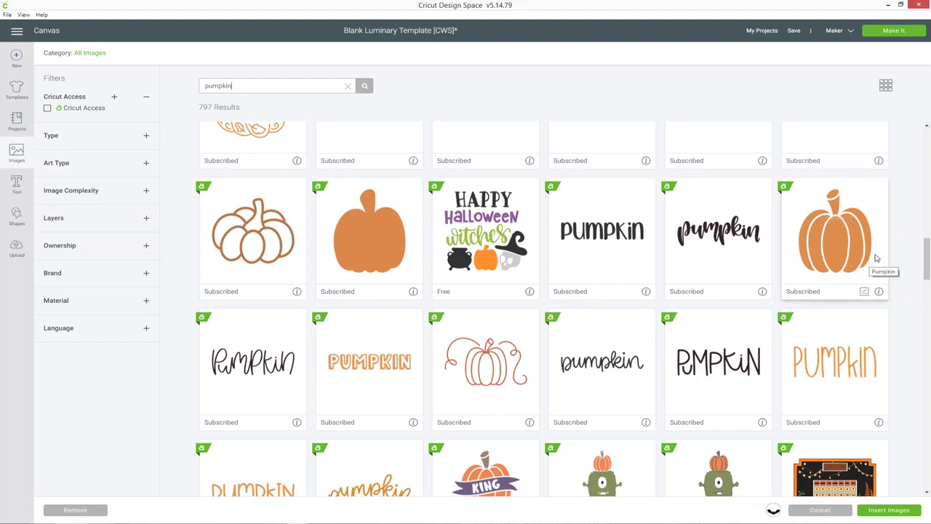
scroll(876, 258, down, 10)
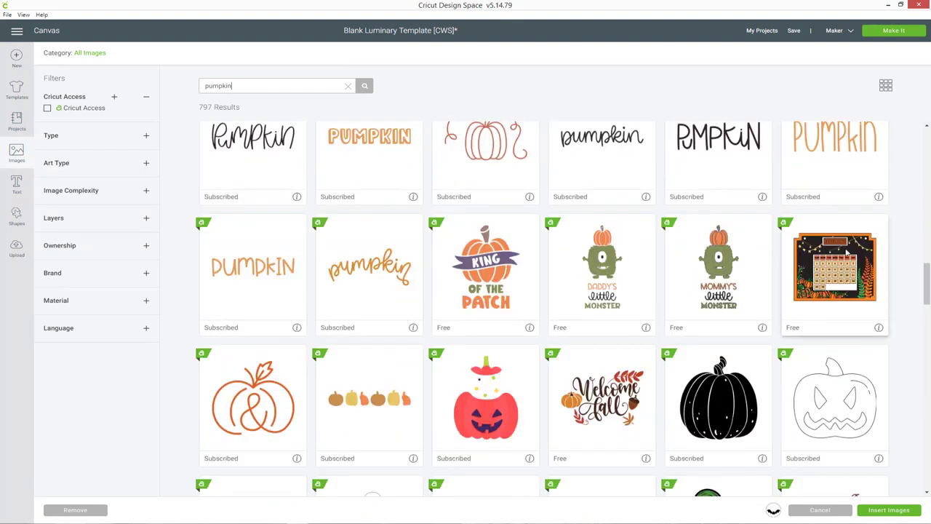
scroll(628, 206, down, 5)
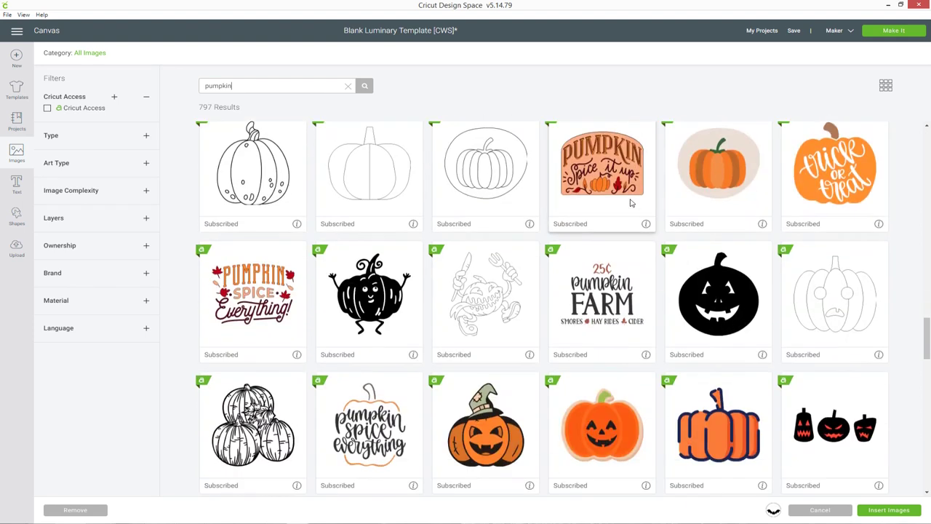
scroll(633, 202, down, 6)
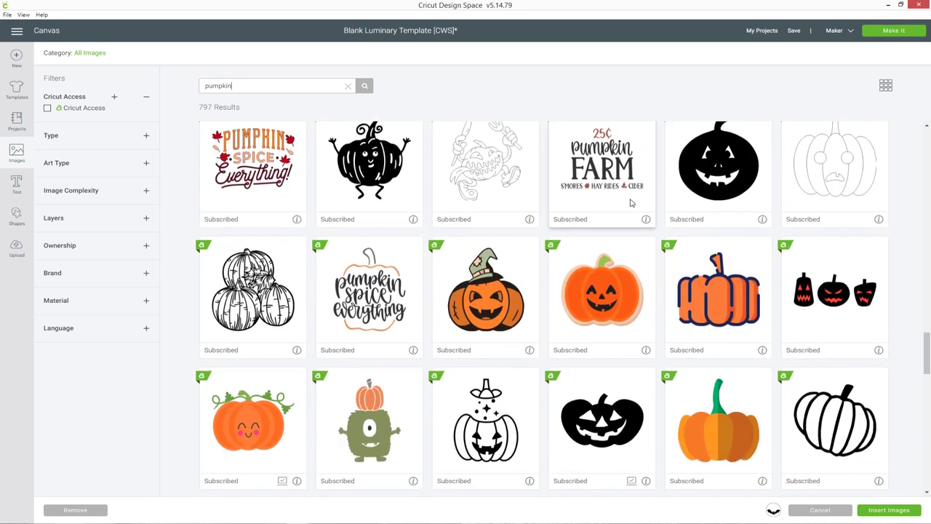
click(604, 295)
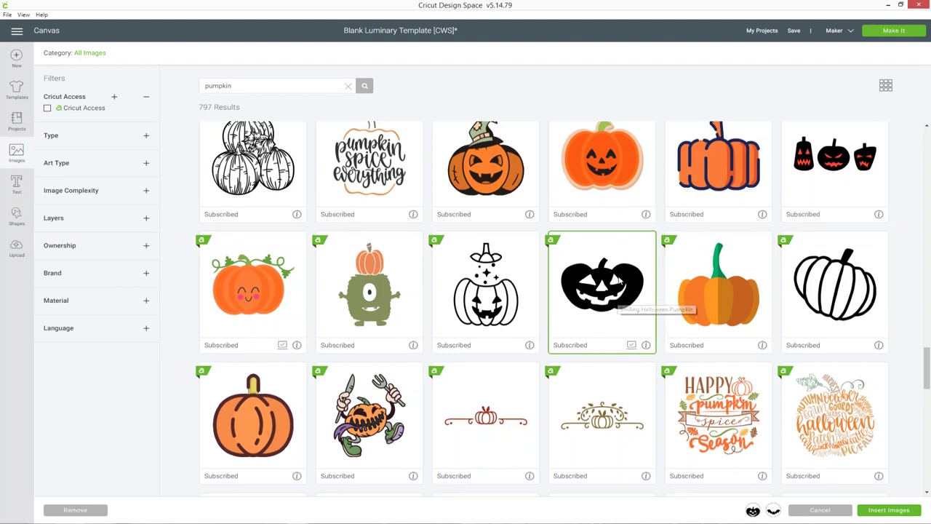
scroll(626, 272, down, 2)
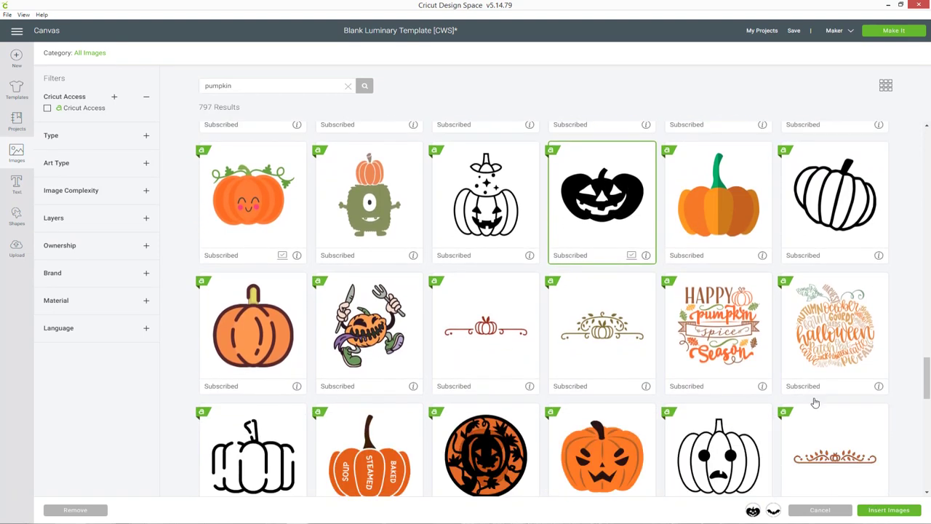
click(877, 510)
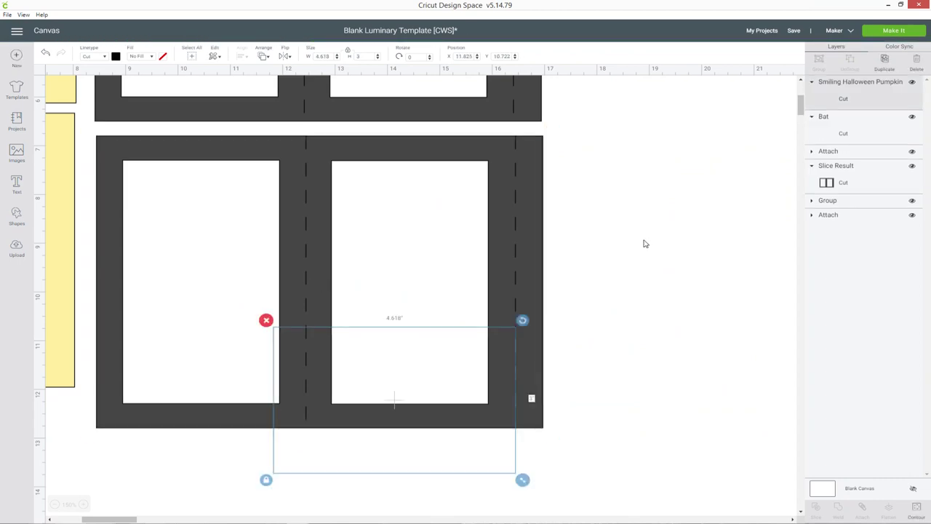
Move the pumpkin into the empty space beside the lower frame and recolour the bat to the frame's dark grey
drag(455, 375, 742, 144)
drag(516, 397, 512, 394)
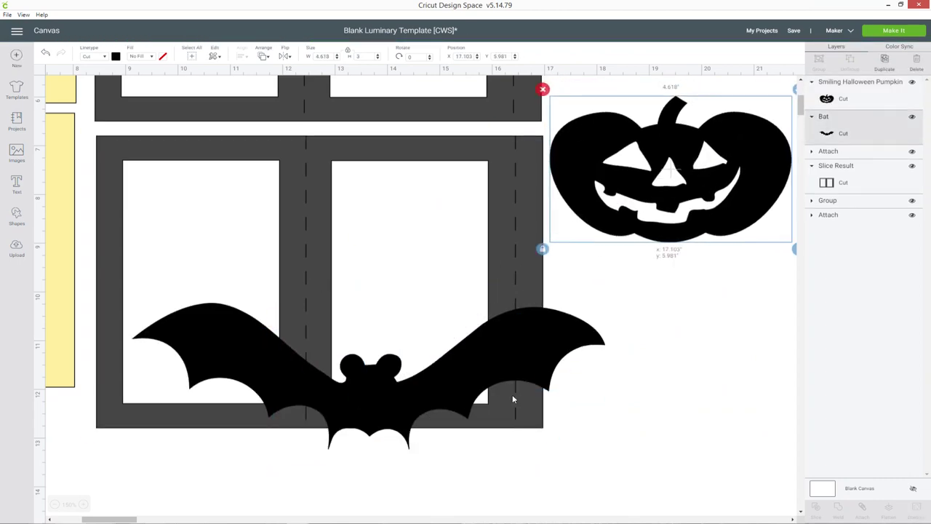
click(115, 56)
click(126, 88)
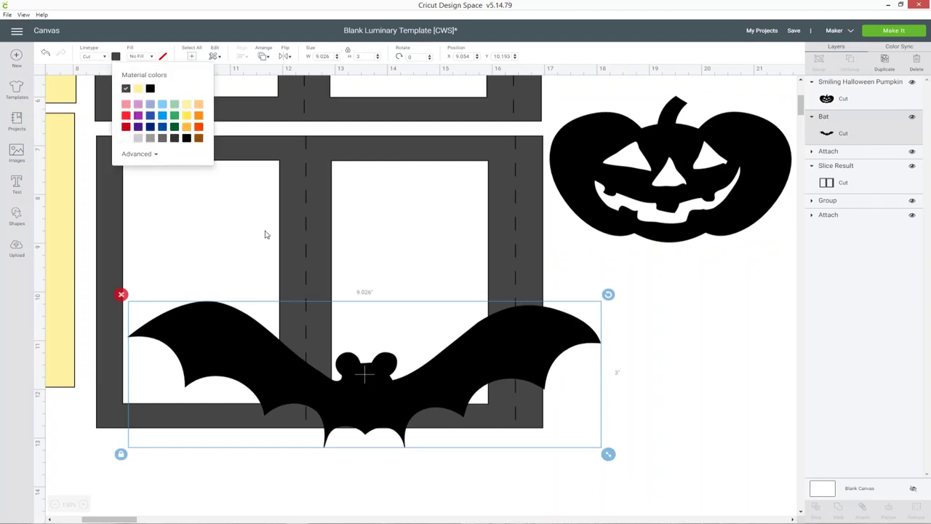
Shrink the bat, rotate it to about 340°, and place it across the upper part of the lower frame's left window, about 3.76 in wide
drag(374, 390, 351, 353)
drag(585, 417, 313, 334)
drag(310, 253, 282, 224)
drag(264, 264, 271, 190)
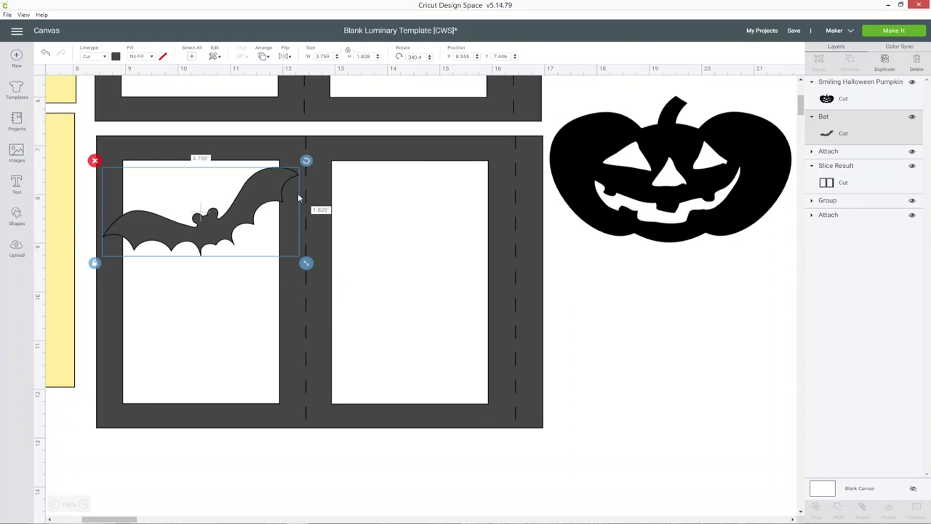
Duplicate the bat and place the copy, tilted the opposite way, across the lower part of the left window
right_click(266, 194)
click(312, 270)
drag(258, 236, 228, 311)
mouse_move(301, 261)
mouse_down()
mouse_move(305, 349)
mouse_move(306, 264)
mouse_up()
drag(254, 341, 254, 367)
Recolour the pumpkin to the same dark grey as the frame
click(656, 185)
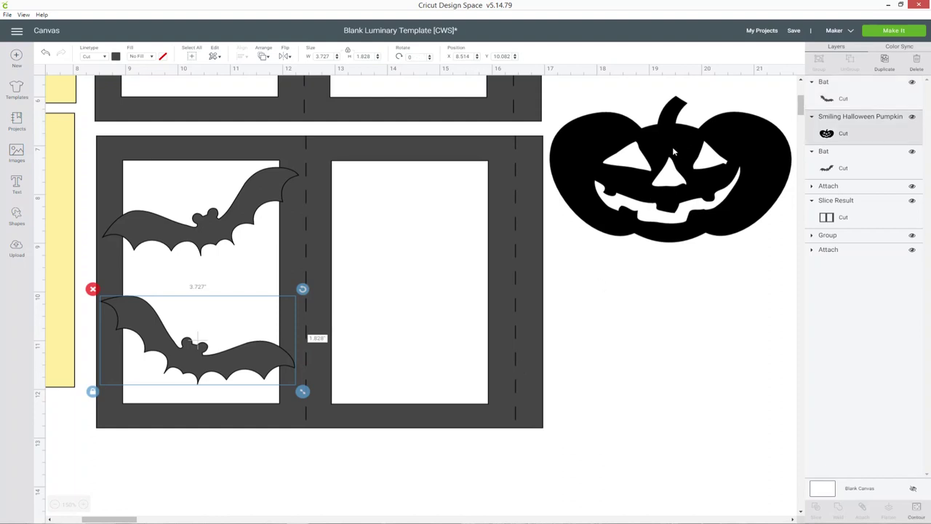
click(116, 56)
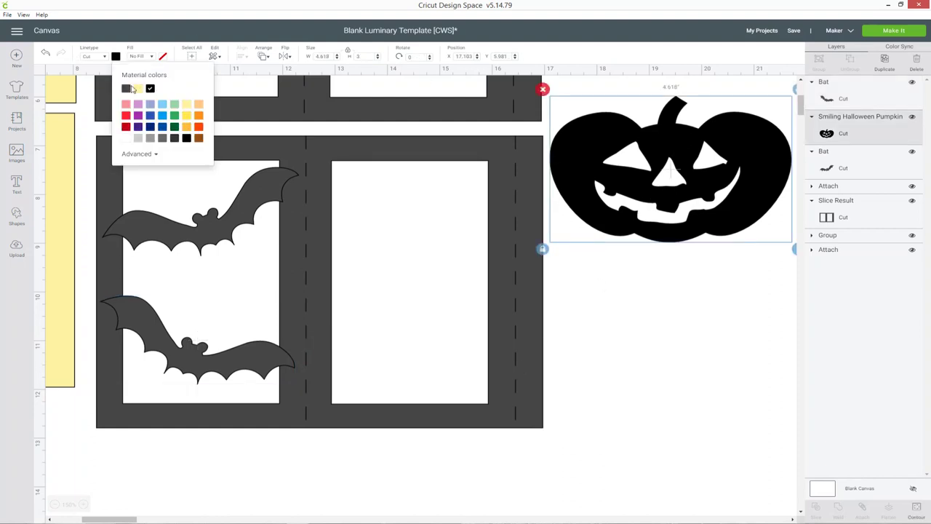
click(125, 88)
Resize the pumpkin to about 3.54 by 2.3 in and place it over the bottom of the right window, overlapping the frame edges
drag(730, 191, 494, 375)
drag(561, 433, 500, 418)
drag(315, 311, 320, 316)
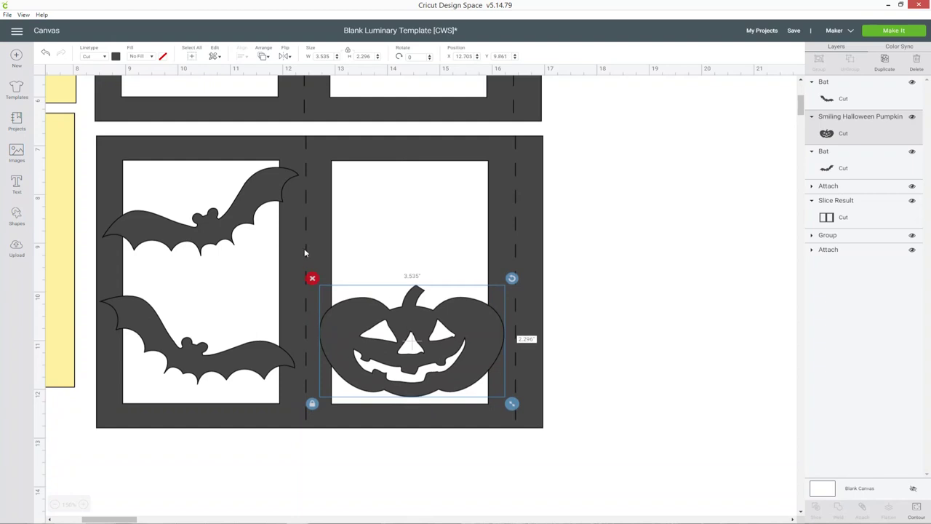
drag(483, 367, 483, 373)
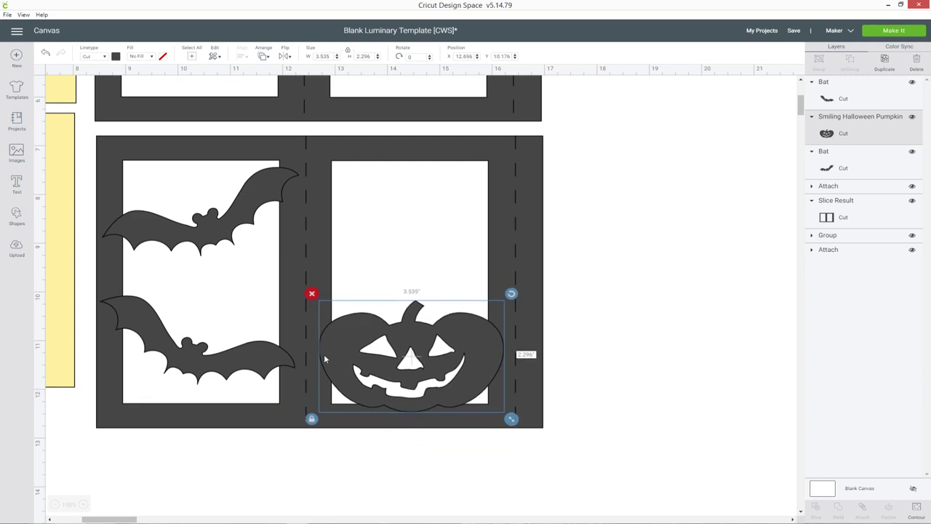
Duplicate the pumpkin and stack the copy directly above the first one in the right window
right_click(479, 332)
click(500, 293)
drag(482, 382, 454, 255)
click(643, 253)
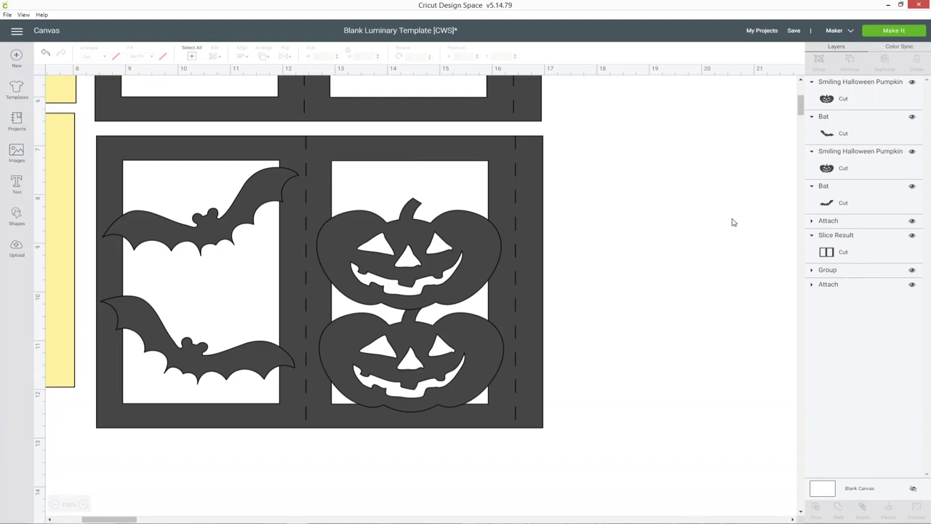
Hide the attached score lines that run over the lower frame
click(822, 224)
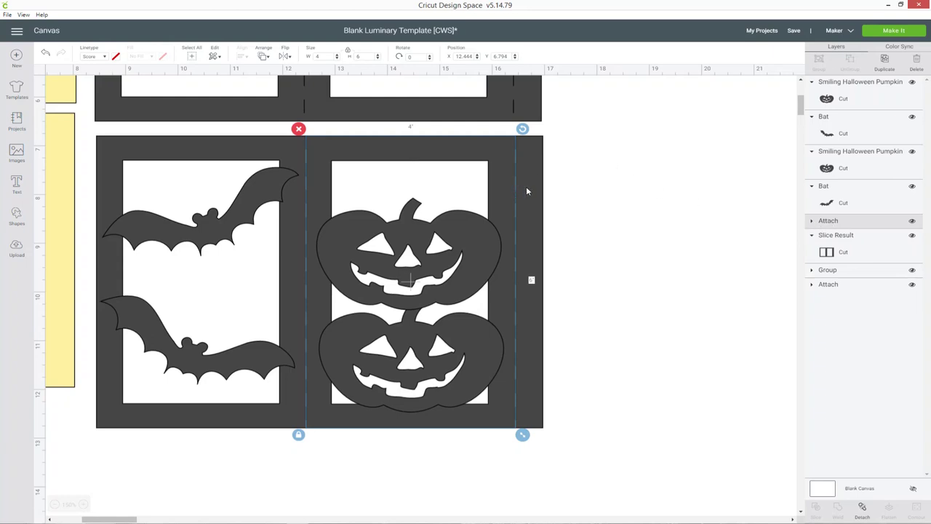
click(912, 221)
click(912, 222)
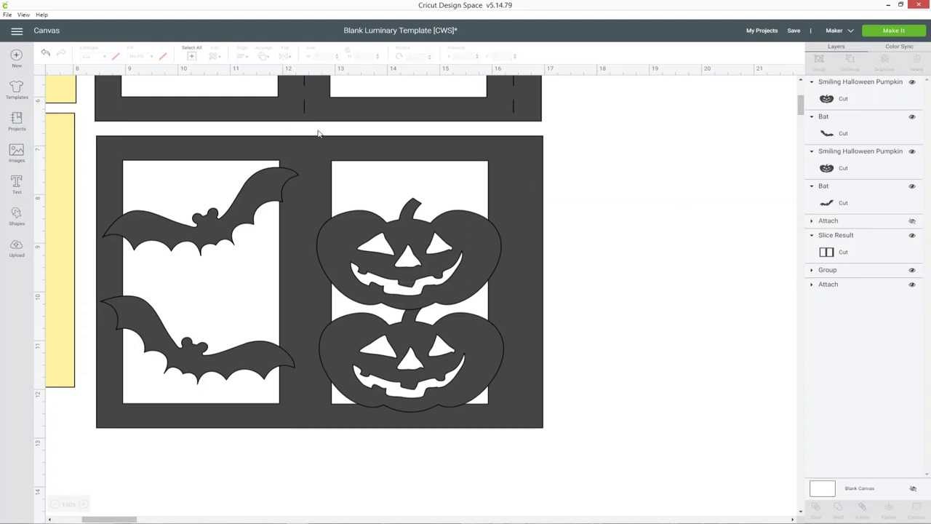
Weld both pumpkins and both bats to the lower black frame
click(851, 102)
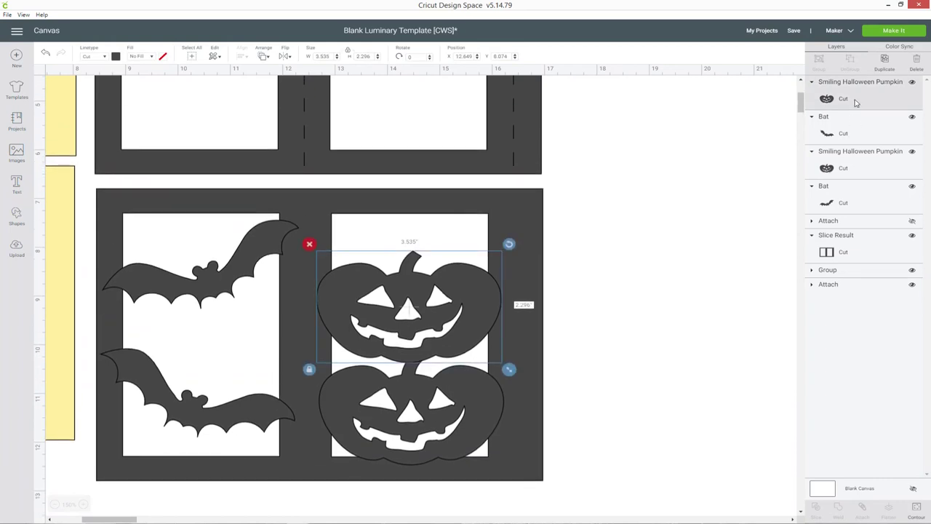
shift+click(846, 133)
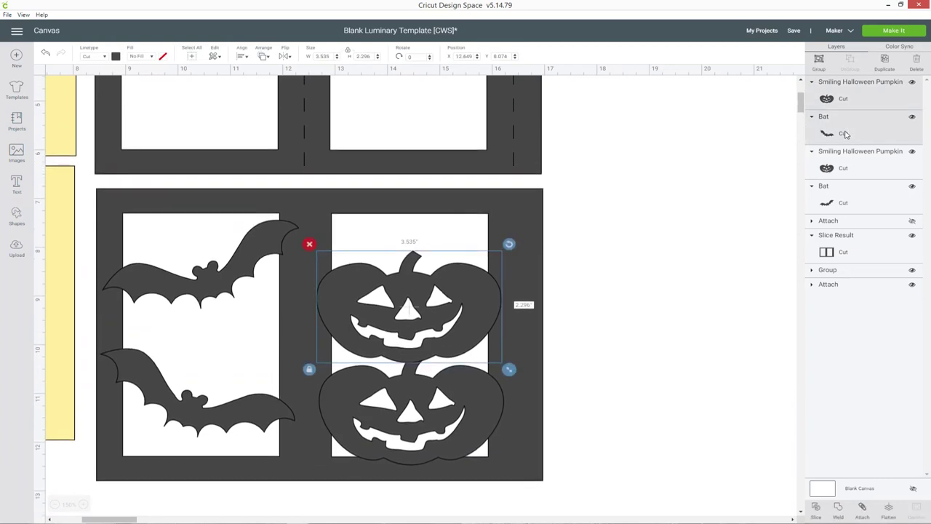
shift+click(844, 168)
shift+click(843, 202)
shift+click(840, 253)
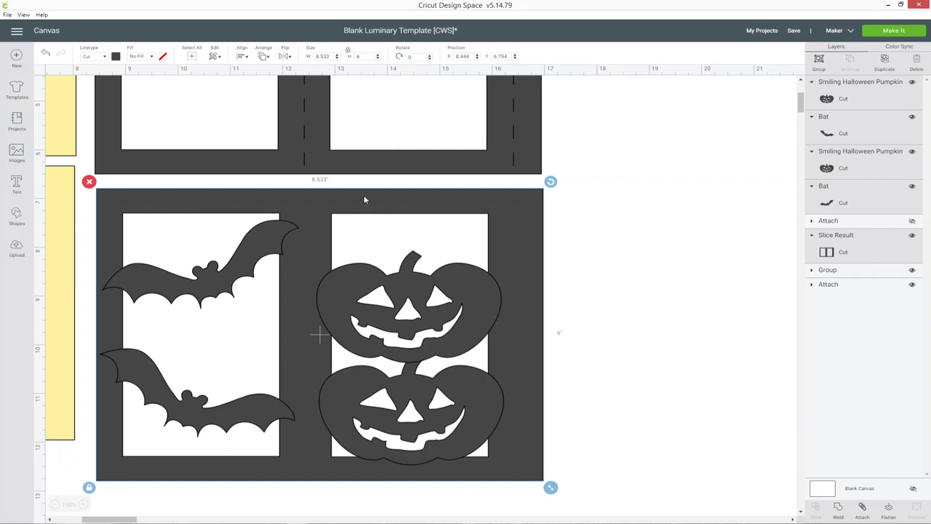
click(838, 509)
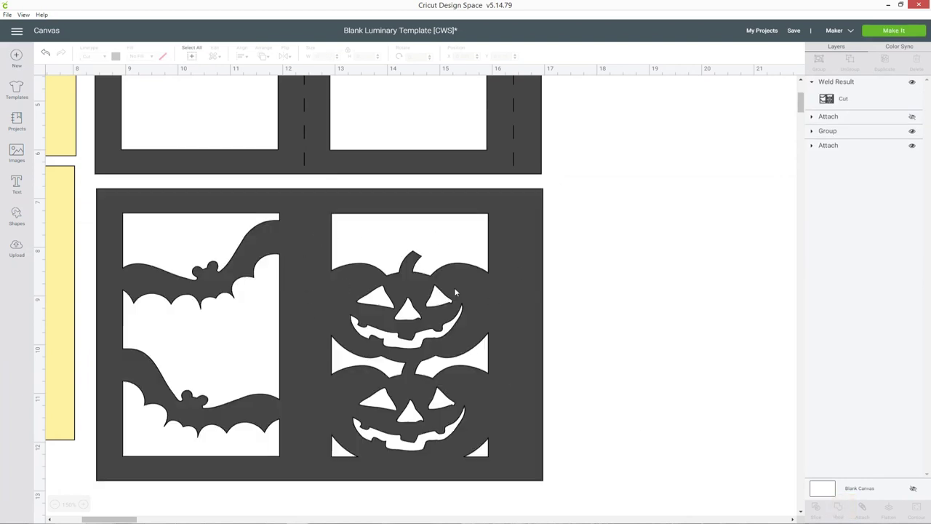
Show the lower frame's hidden score lines again and move them above the welded frame in the layer order
click(845, 95)
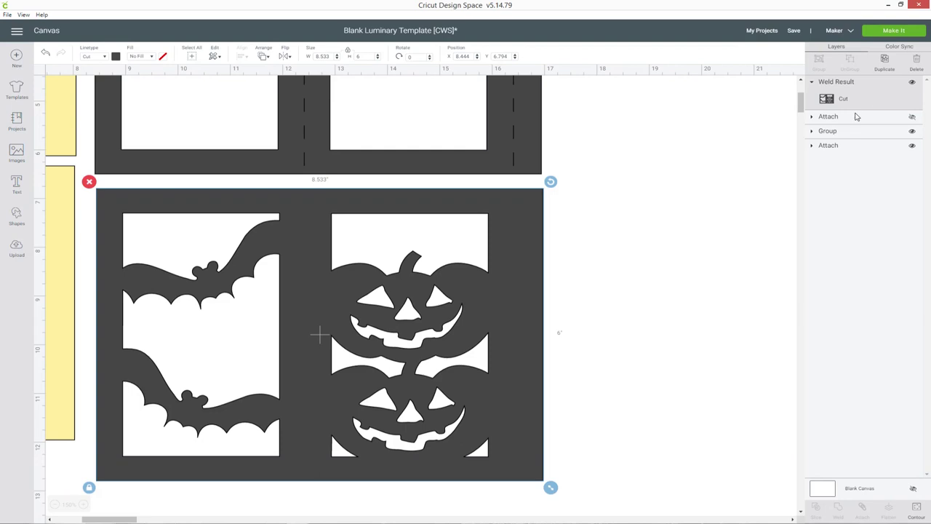
click(899, 118)
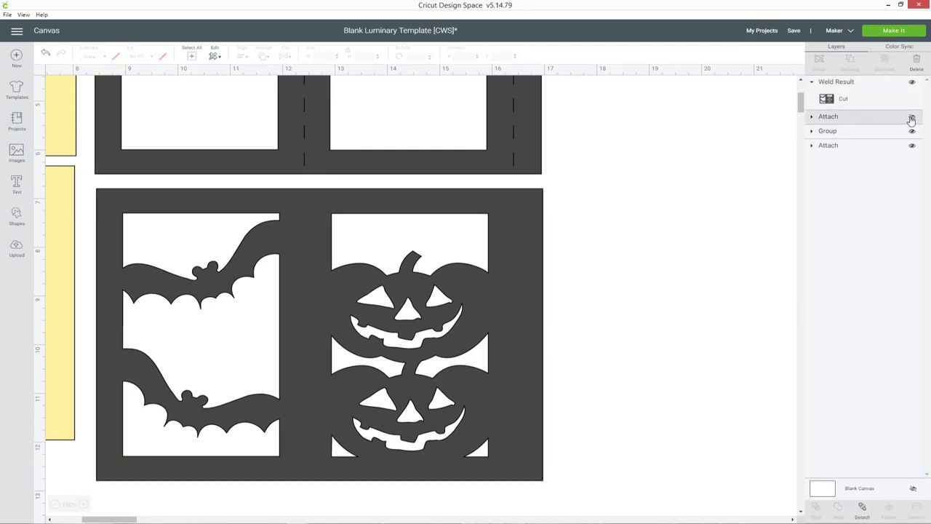
drag(845, 122, 846, 83)
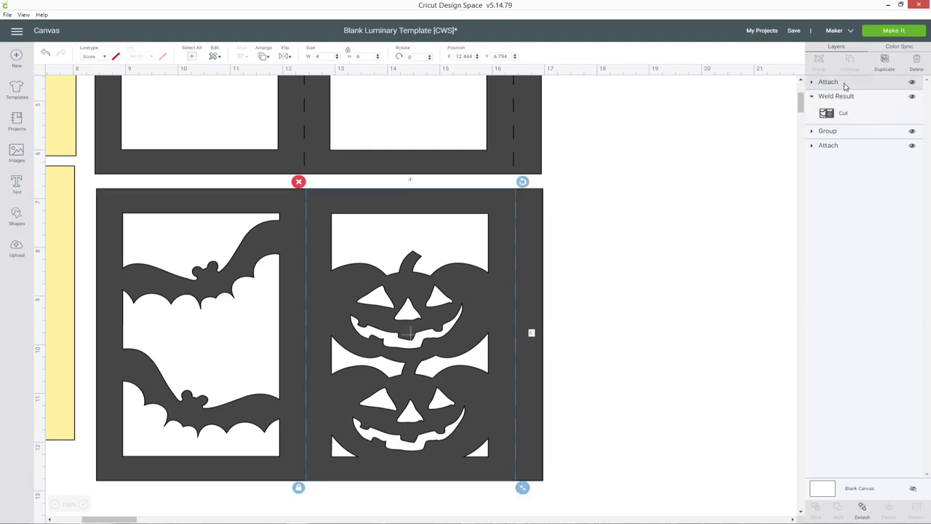
click(733, 160)
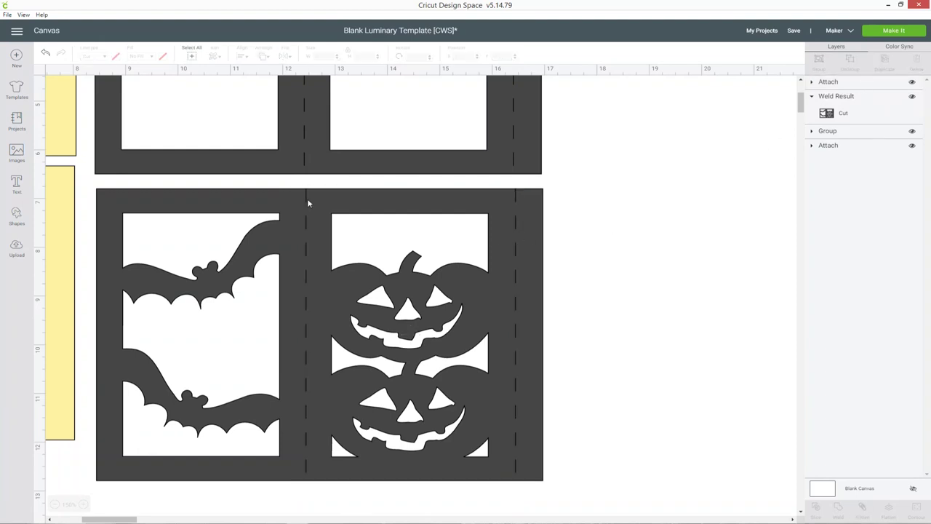
Attach the score lines to the welded bat and pumpkin frame
click(835, 83)
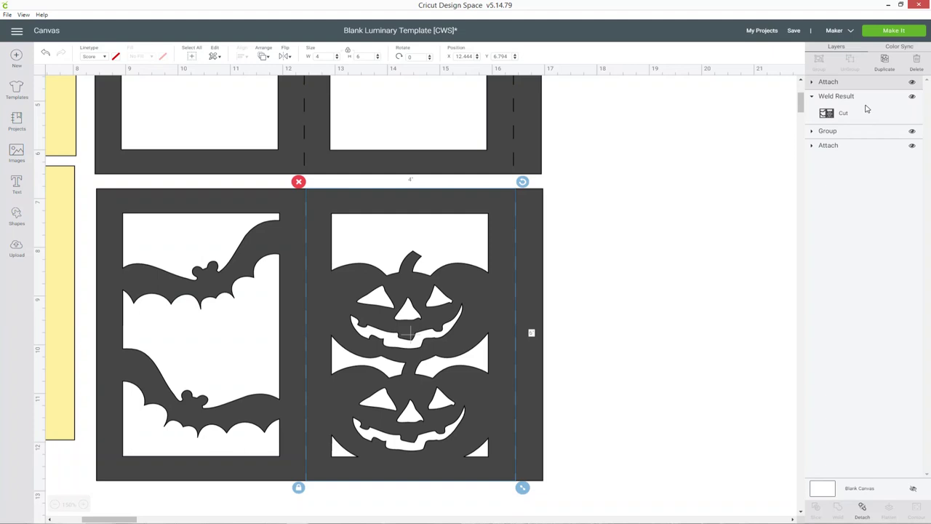
shift+click(865, 109)
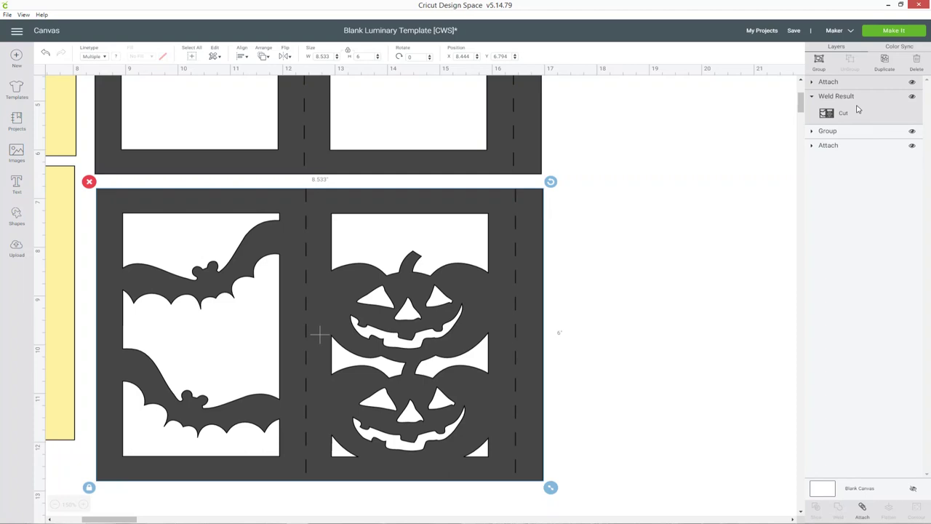
click(862, 509)
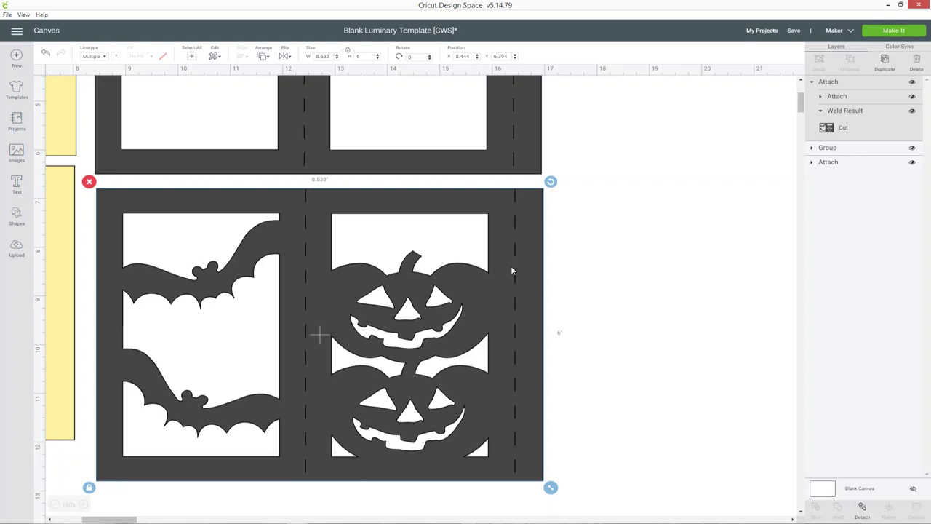
click(654, 261)
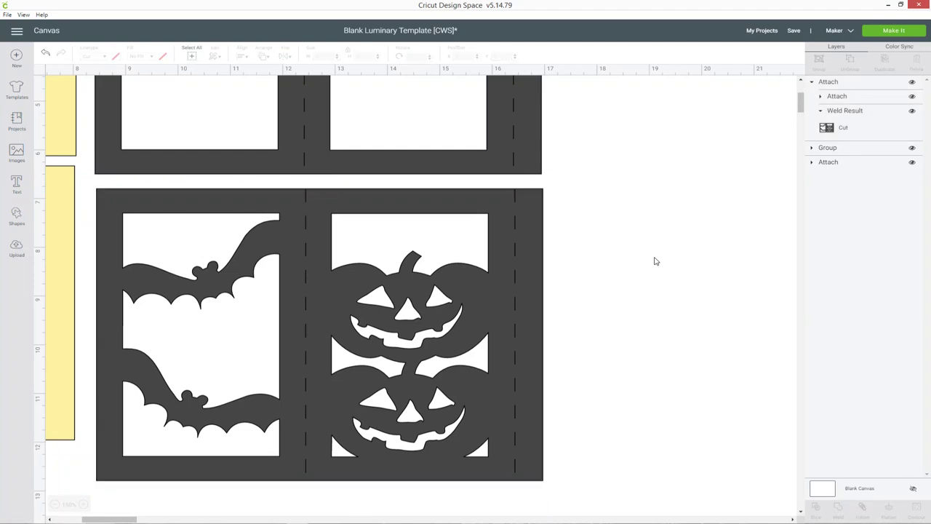
Detach the score lines from the upper black frame and select the frame's cut layer on its own
scroll(654, 261, up, 5)
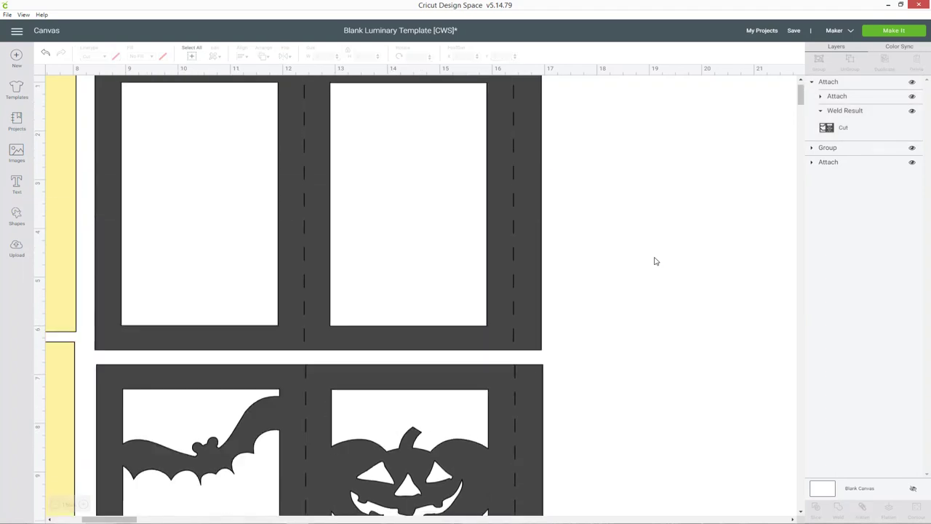
scroll(607, 172, up, 1)
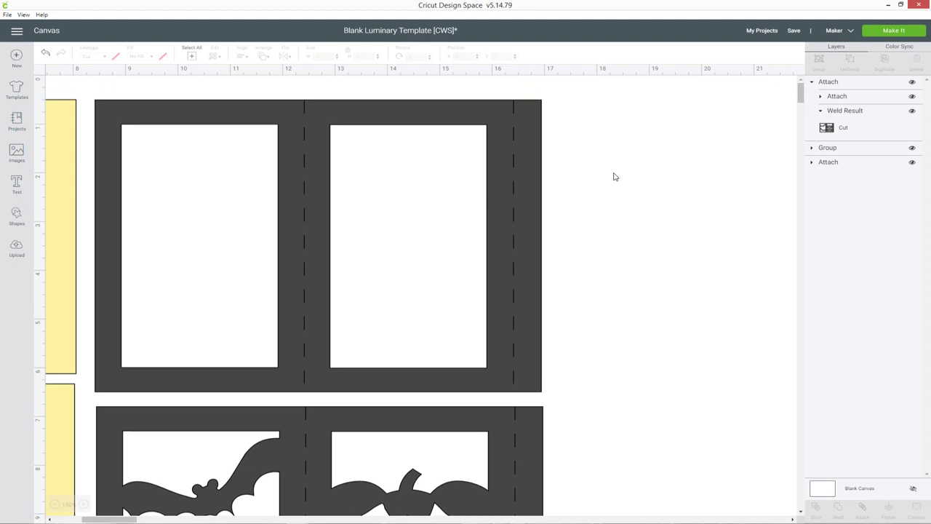
click(508, 146)
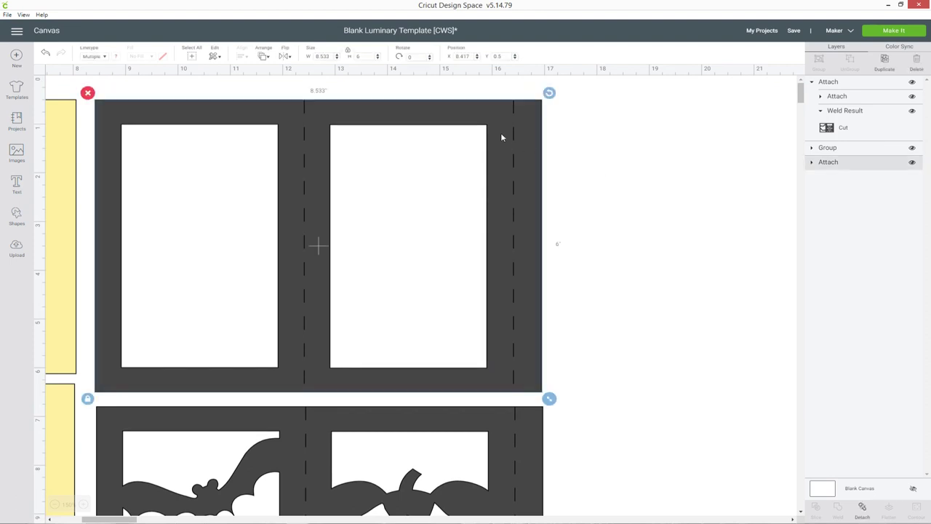
click(812, 163)
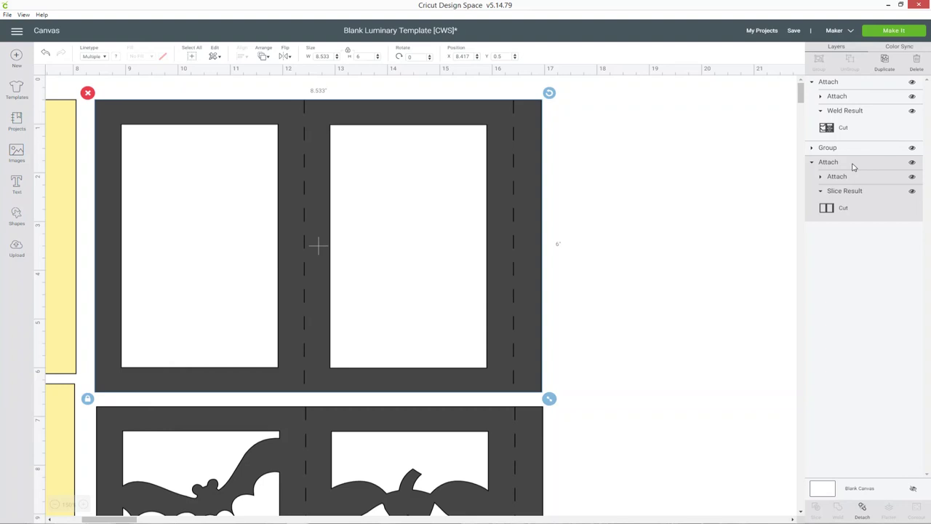
click(863, 508)
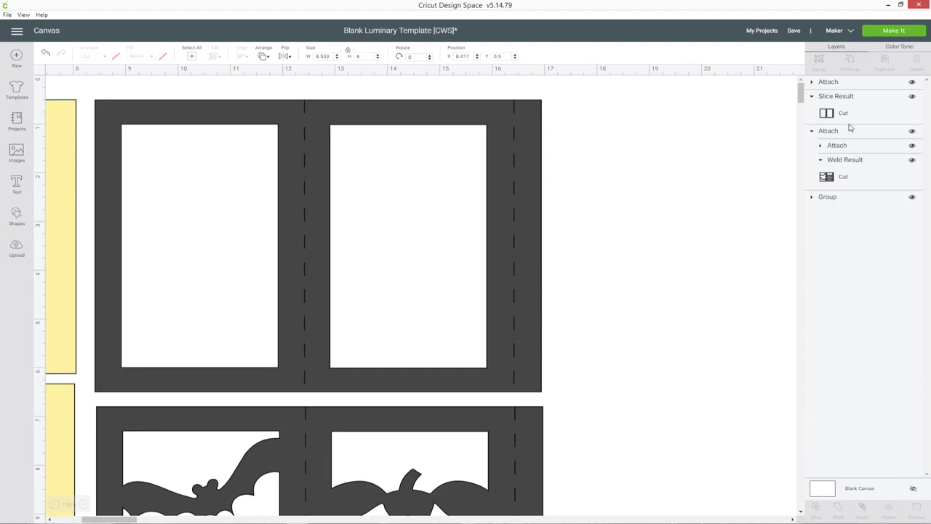
click(856, 113)
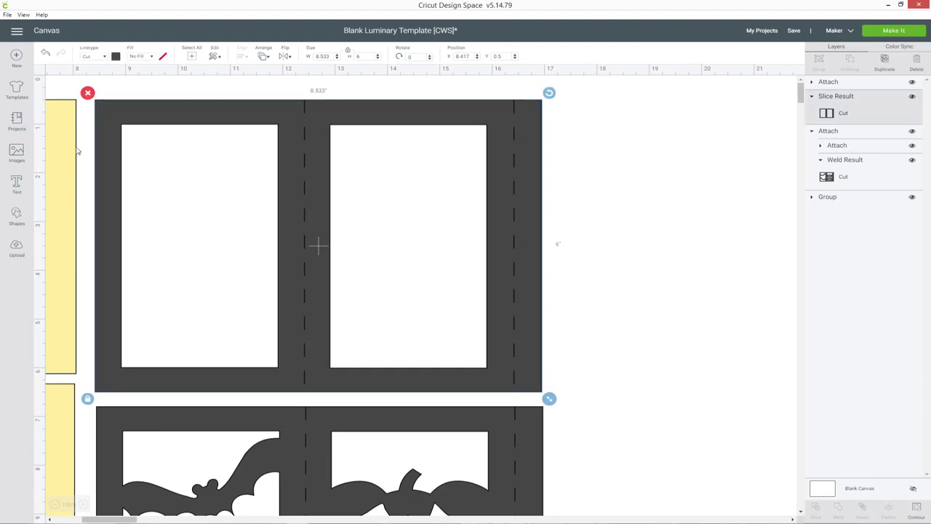
Search the image library for "halloween" in place of "pumpkin"
click(21, 158)
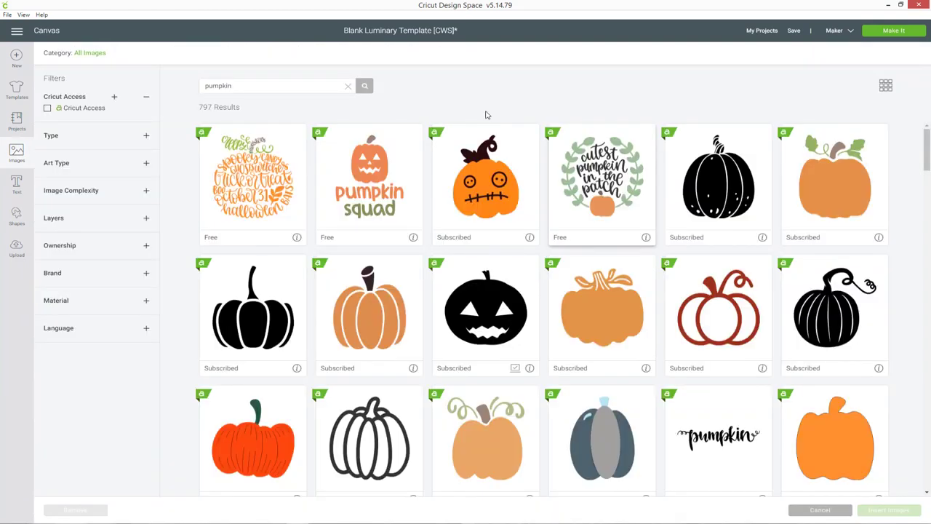
double_click(222, 86)
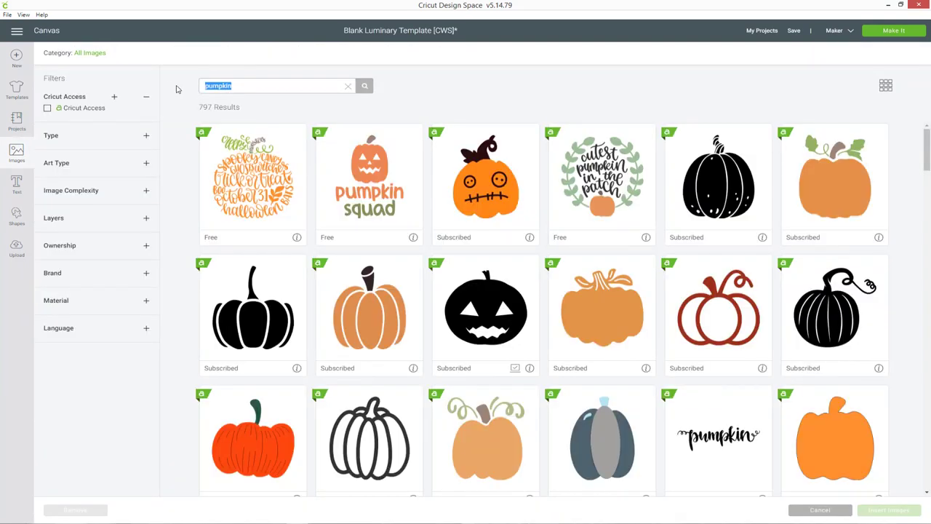
key(BackSpace)
text(halloween)
key(Return)
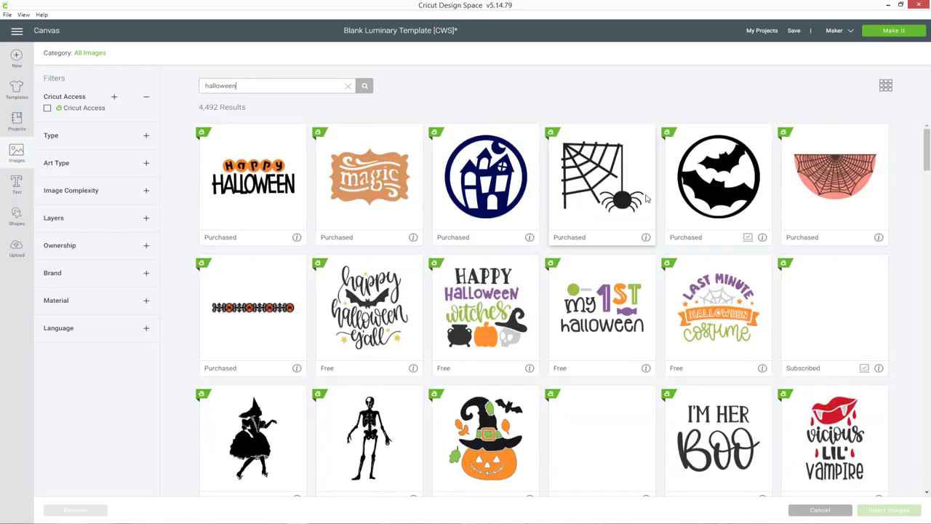
Find the black "cheers witches" hat among the Halloween images and select it for insertion
scroll(639, 186, down, 3)
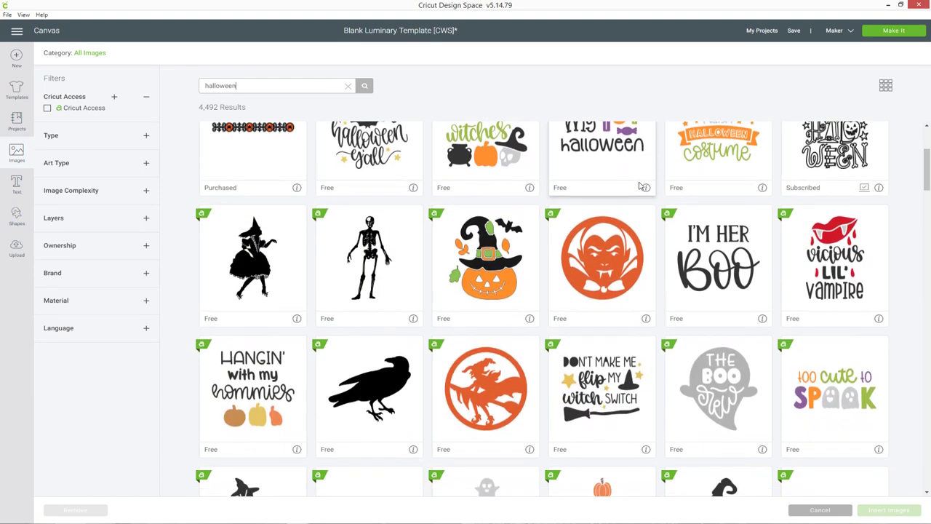
scroll(624, 199, down, 3)
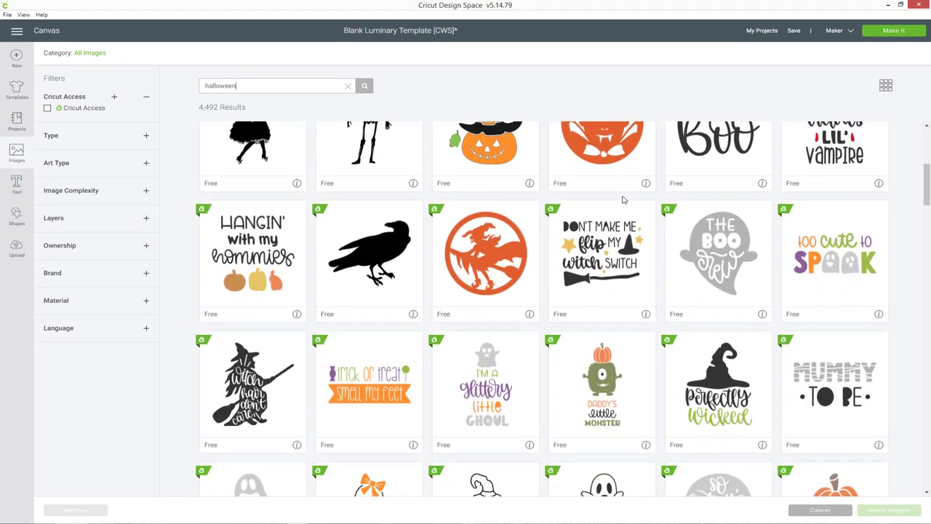
scroll(622, 198, down, 3)
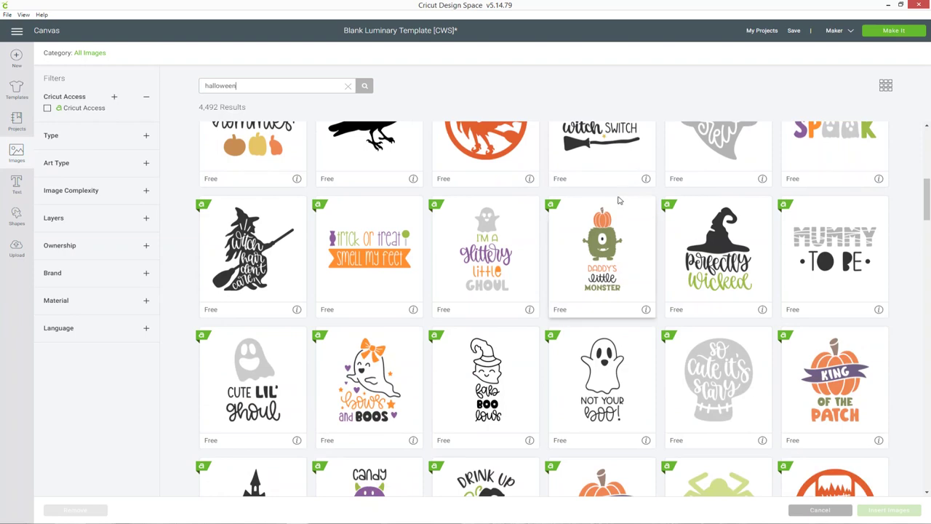
scroll(619, 200, down, 5)
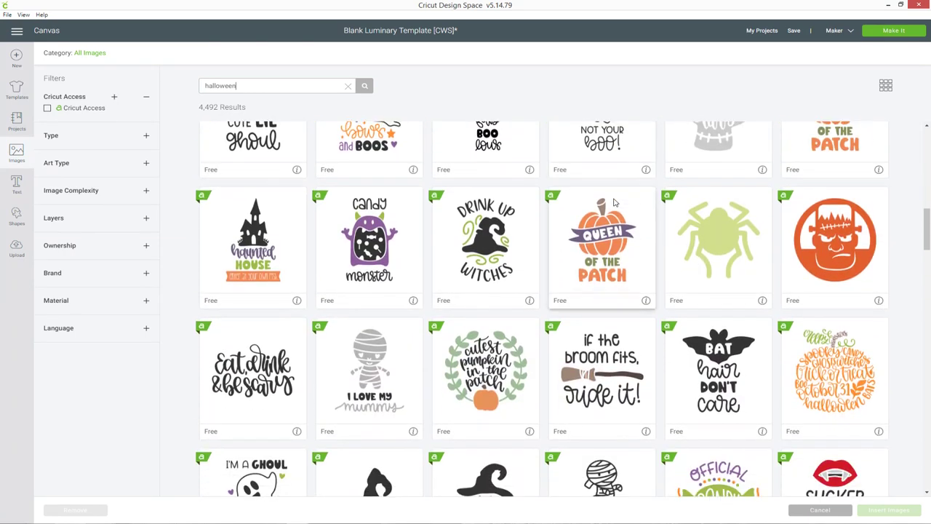
scroll(613, 202, down, 5)
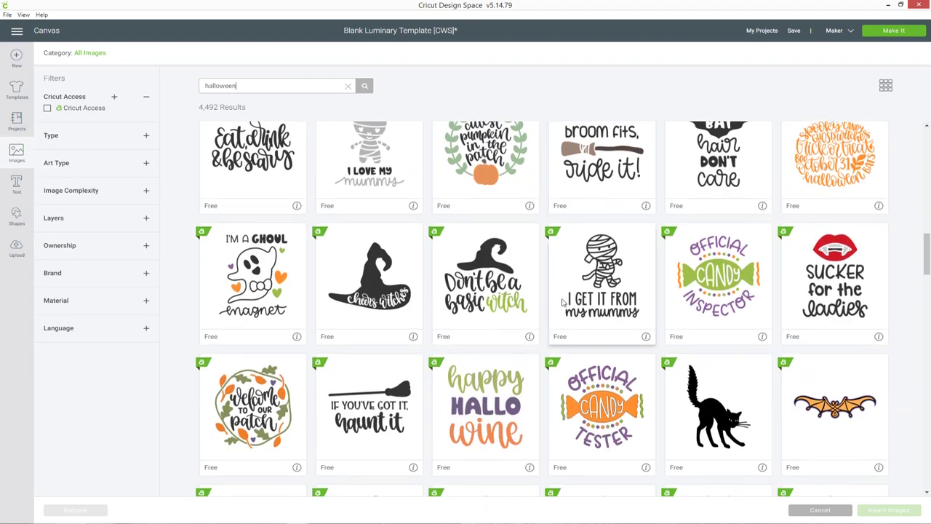
click(345, 258)
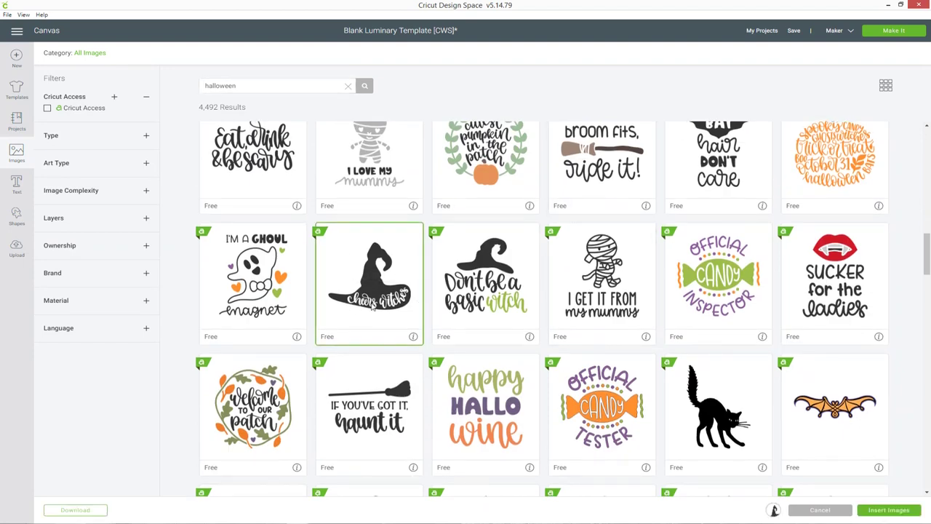
Add the black ghost silhouette with the trailing, dripping tail to the selected images
scroll(400, 288, down, 3)
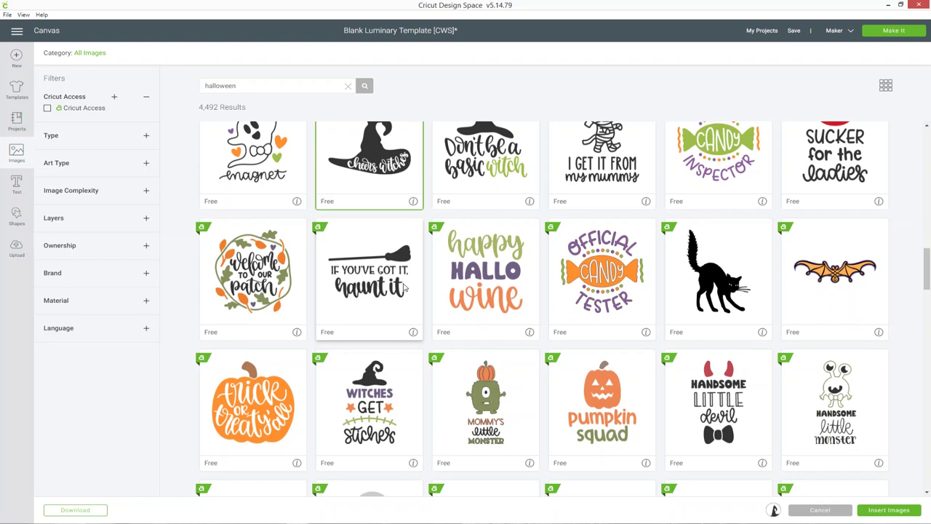
scroll(405, 287, down, 4)
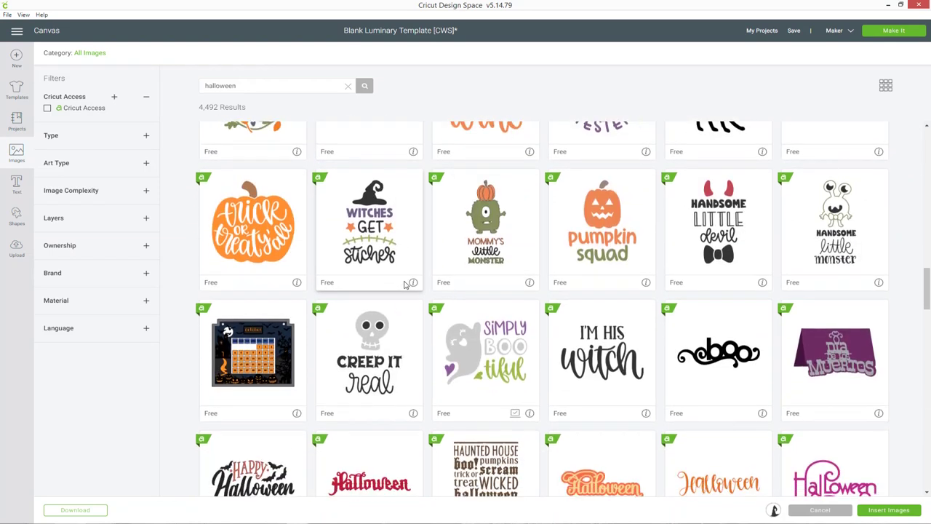
scroll(405, 285, down, 12)
scroll(405, 285, down, 10)
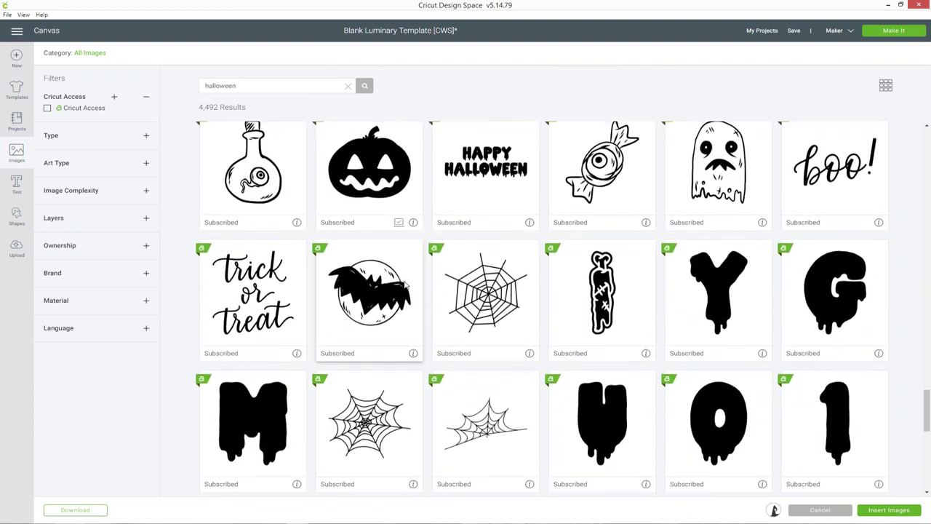
scroll(405, 286, down, 12)
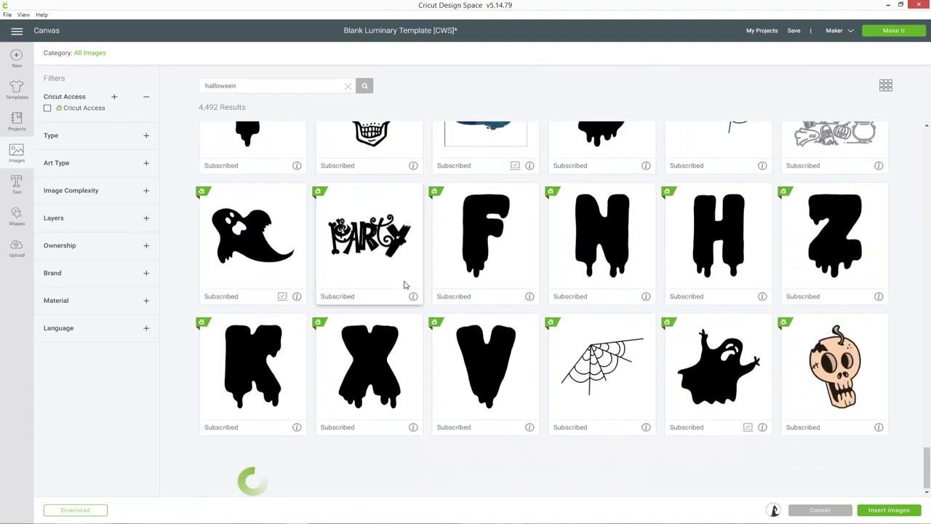
click(252, 234)
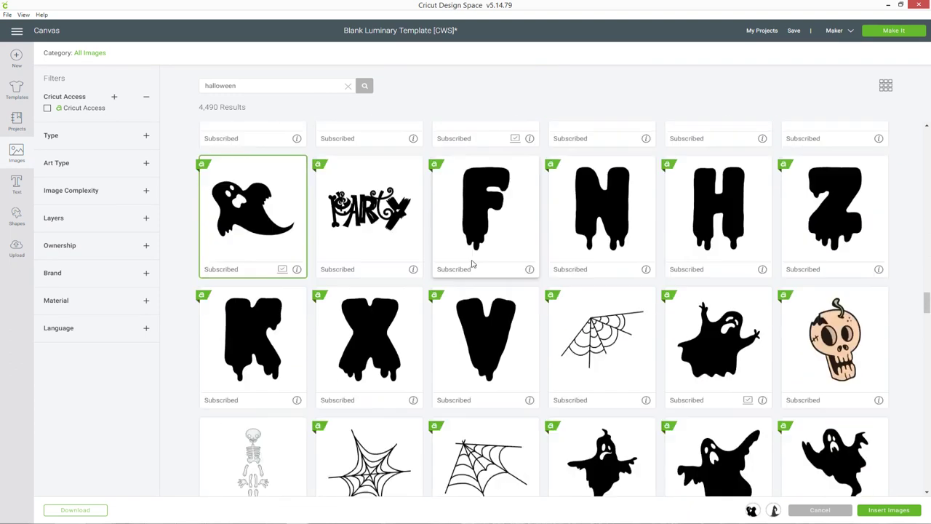
Add a second black ghost silhouette, the one with outstretched arms priced £0.99, to the selected images
scroll(472, 264, down, 2)
scroll(709, 459, up, 1)
click(709, 460)
scroll(563, 309, down, 4)
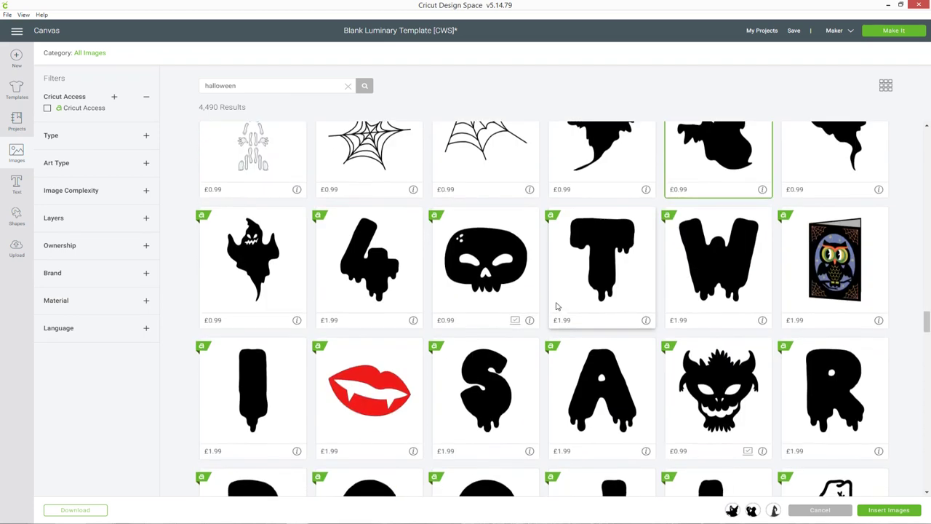
Search the image library for "black cat" in place of "halloween"
scroll(557, 306, down, 9)
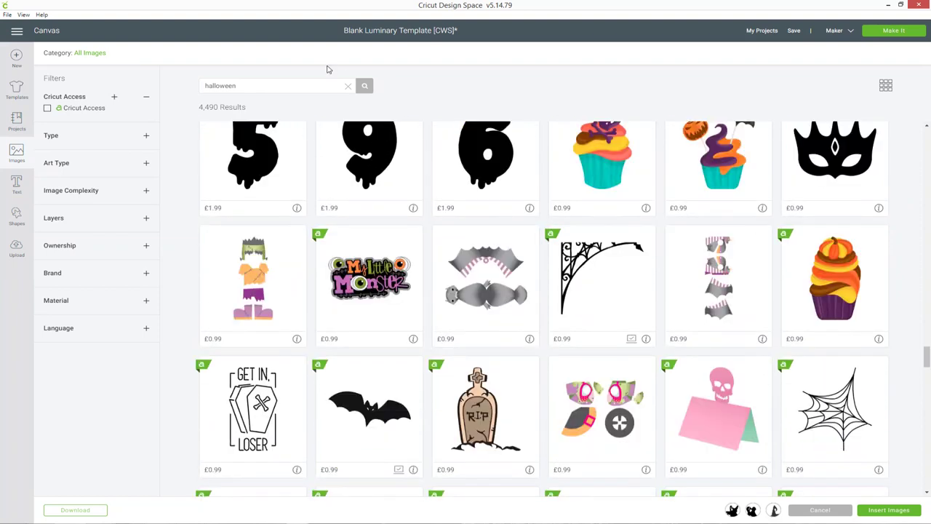
drag(259, 87, 201, 84)
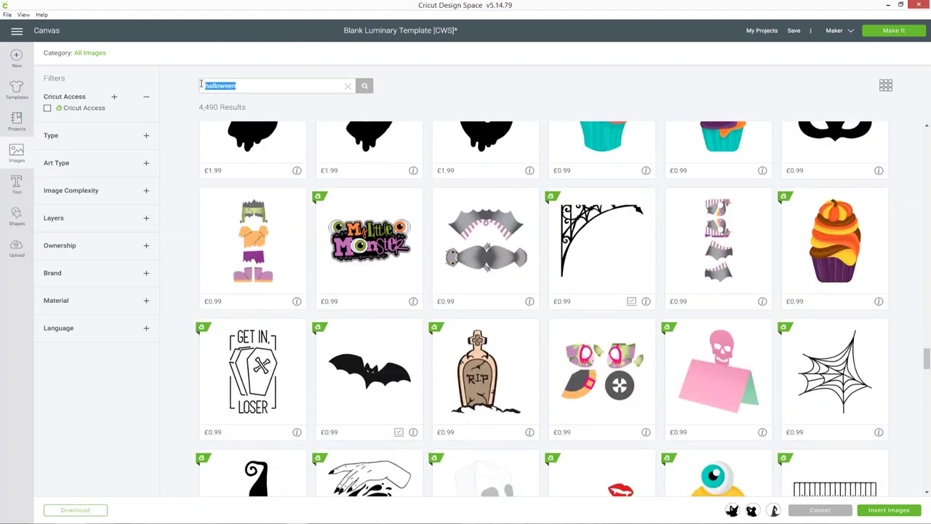
text(black cat)
key(Return)
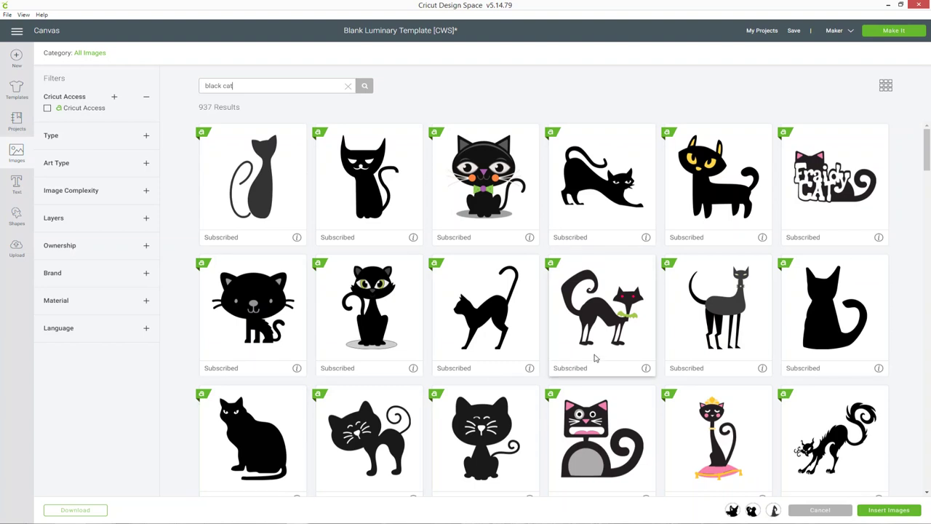
Add the free sitting black cat with the curled tail to the selection and insert all selected images onto the canvas
scroll(543, 347, down, 3)
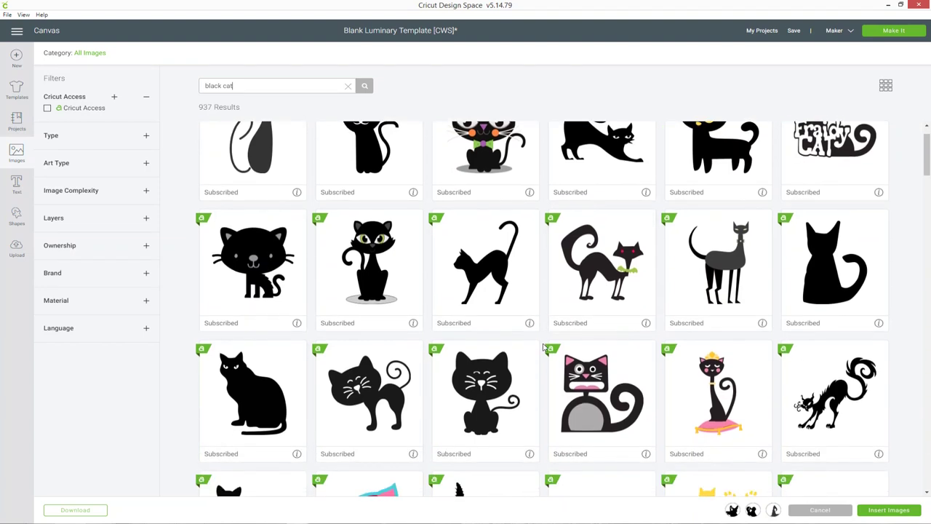
scroll(544, 347, down, 4)
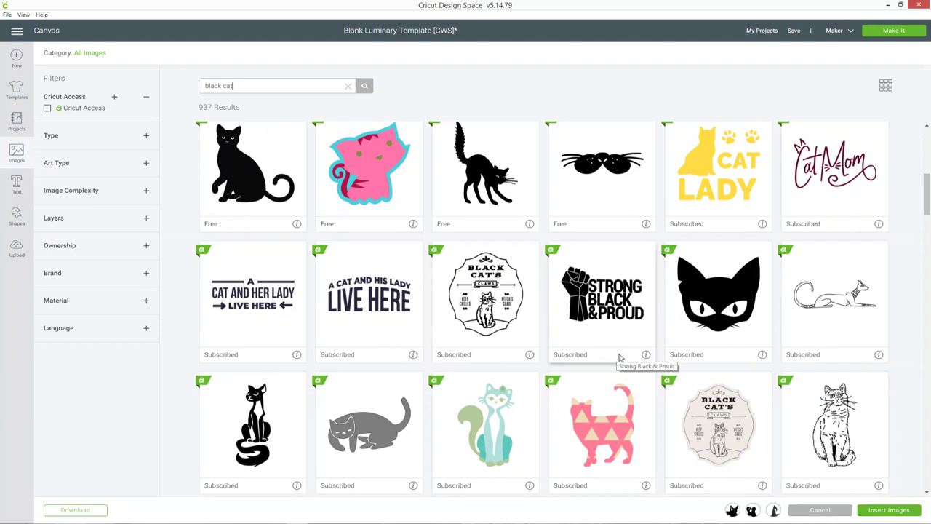
click(246, 179)
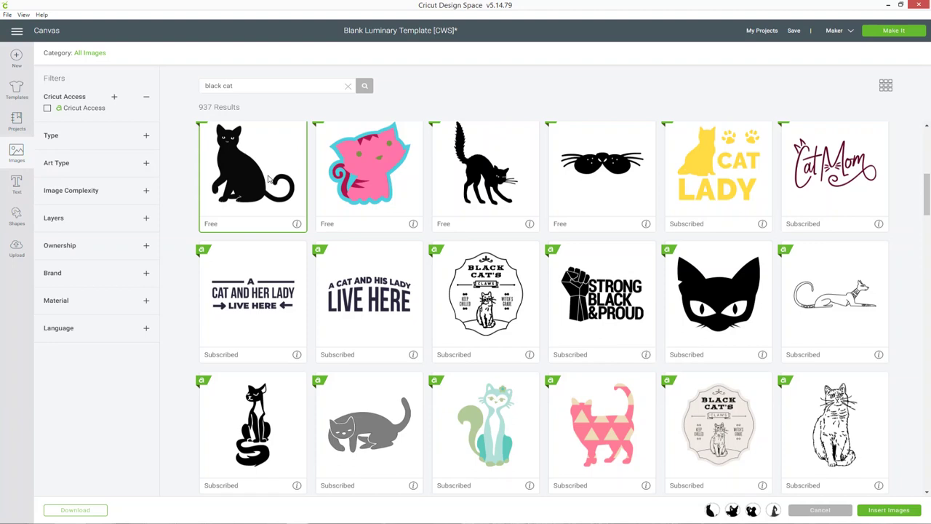
click(888, 510)
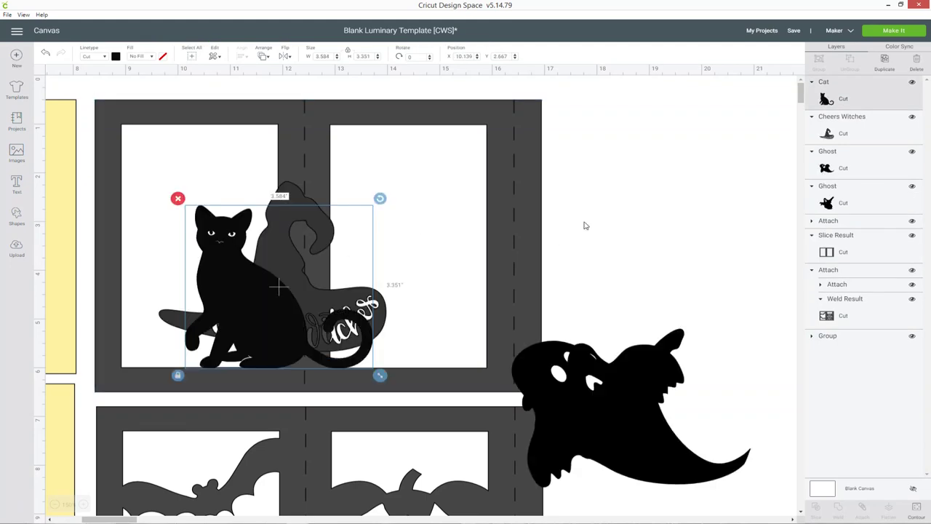
Move the cat outside the upper frame to its right and place the witch hat over the frame's left opening
drag(278, 295, 651, 204)
drag(298, 282, 213, 234)
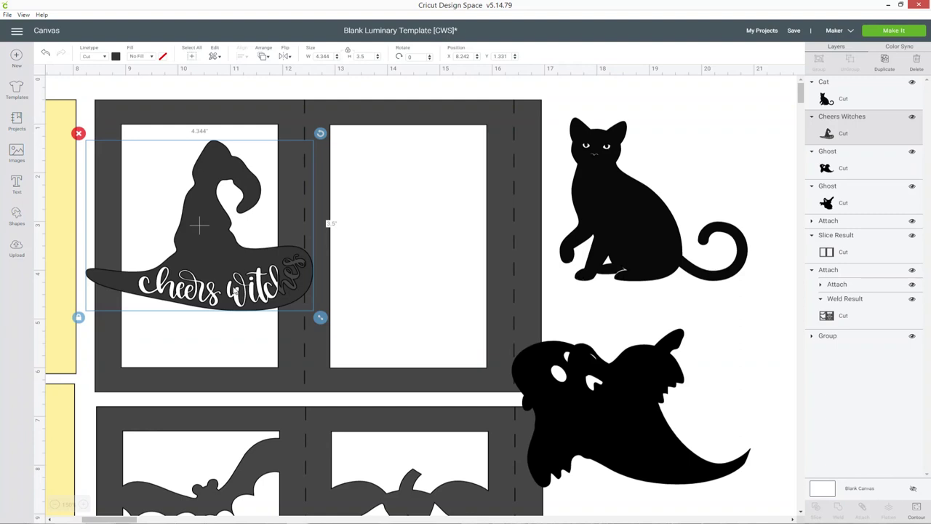
mouse_move(210, 246)
mouse_down()
mouse_move(205, 237)
mouse_move(226, 240)
mouse_up()
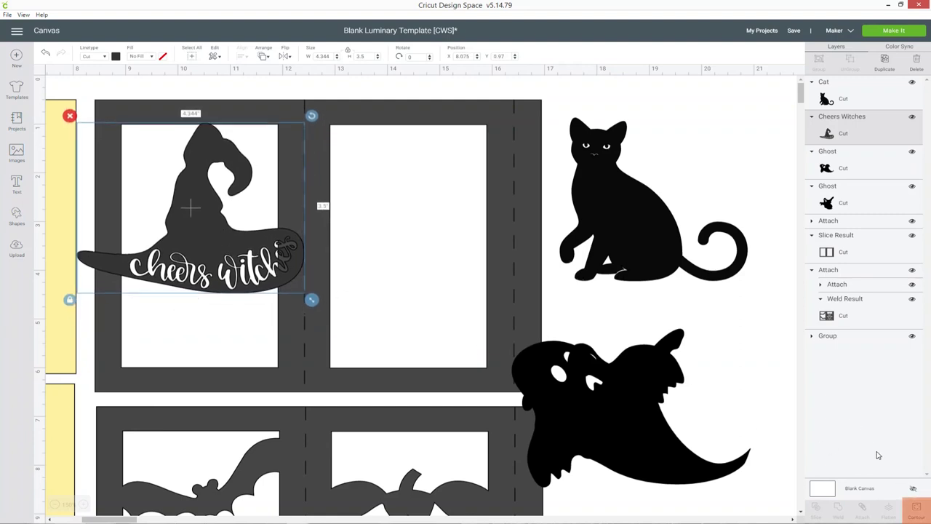
Hide all contours of the witch hat so the "cheers witches" lettering is removed
click(919, 511)
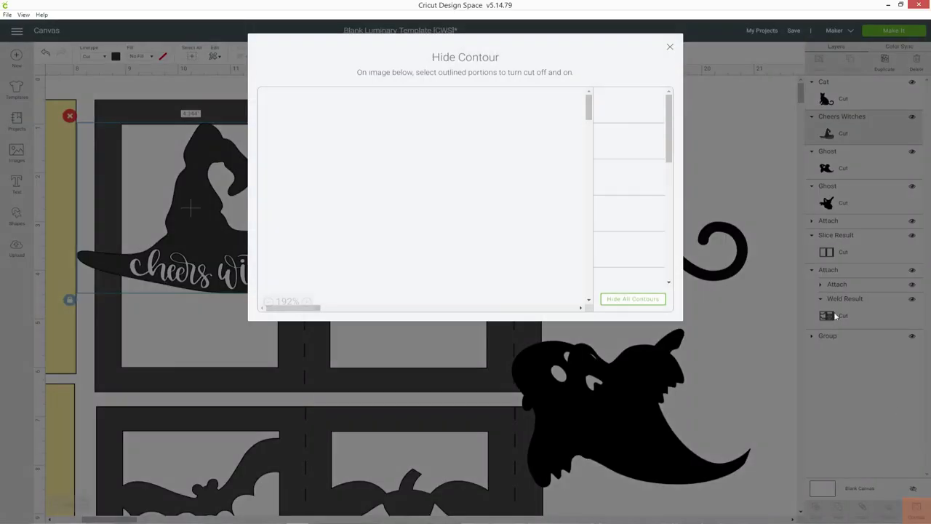
click(614, 298)
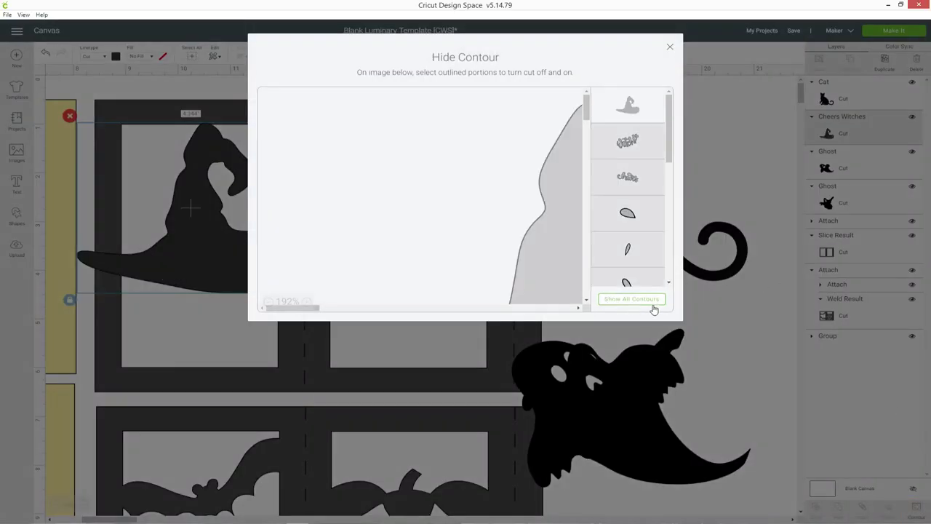
click(670, 49)
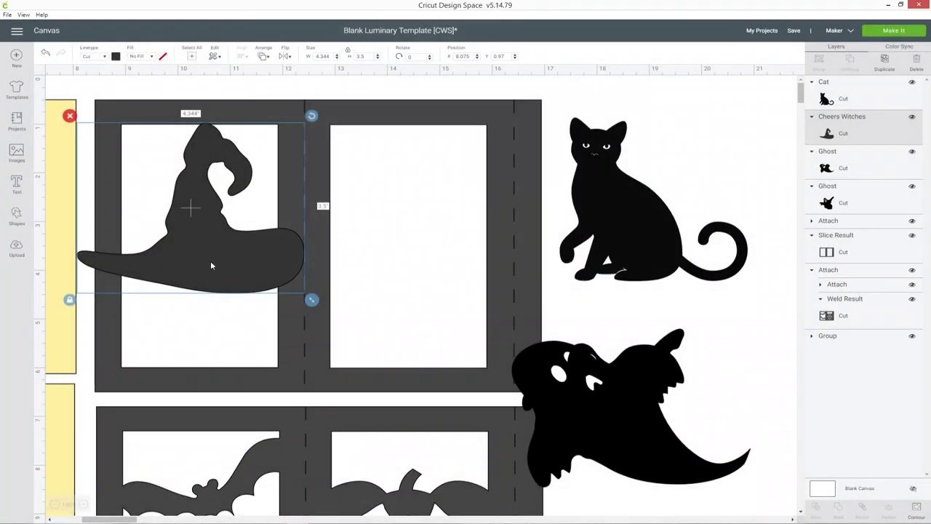
Shrink the hat, rotate it to about 346°, and position it across the top of the upper frame's left opening, overlapping both sides
drag(313, 299, 277, 262)
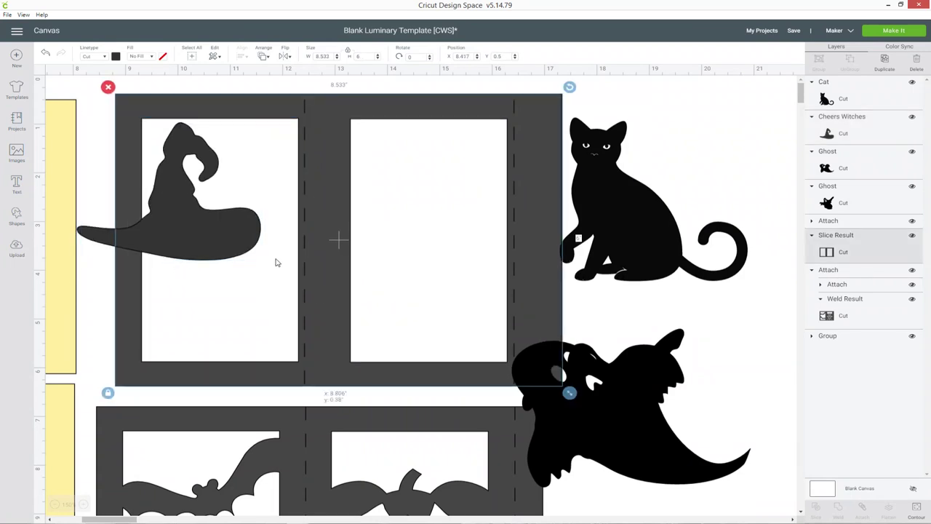
click(293, 255)
key(ctrl+z)
click(233, 229)
drag(266, 114, 245, 98)
drag(238, 206, 252, 201)
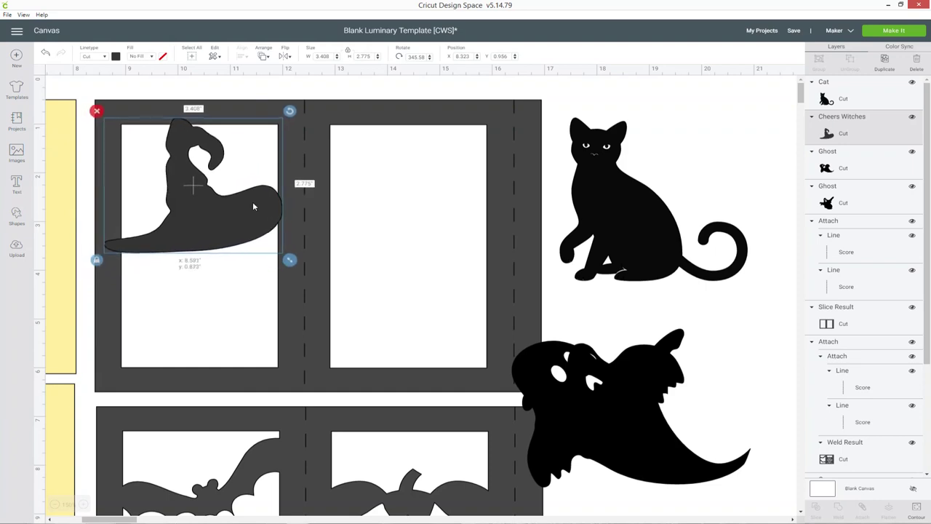
Recolour the cat to the frame's dark grey, shrink it to about 3.07 × 2.87 in, and place it beneath the hat overlapping the frame
click(639, 207)
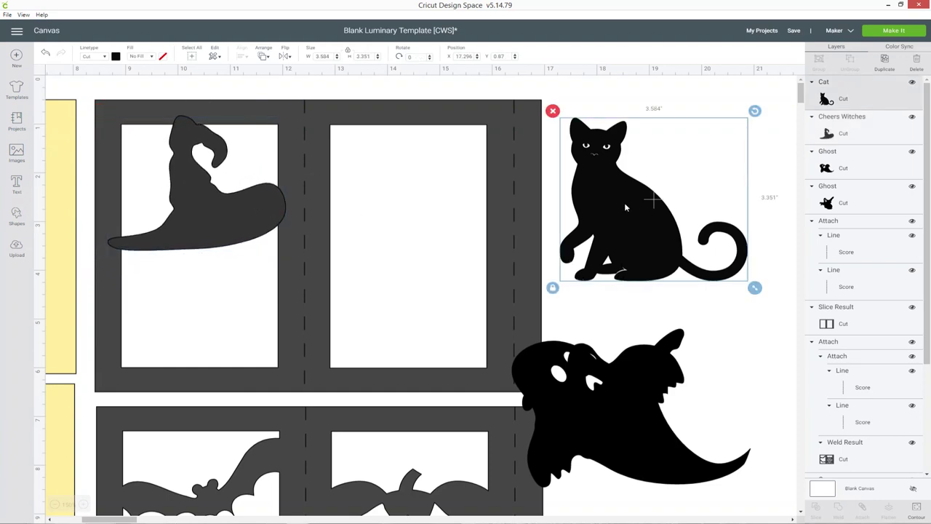
click(116, 56)
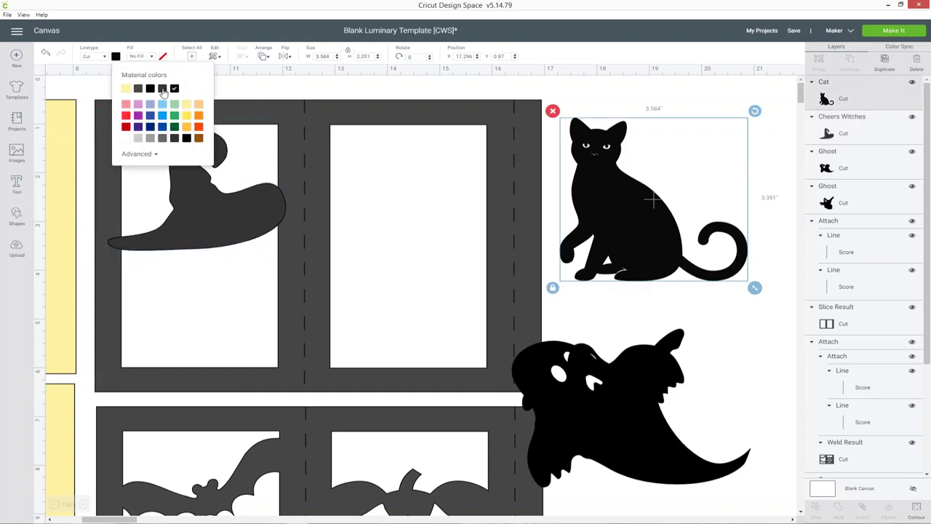
click(138, 88)
drag(593, 204, 186, 319)
drag(351, 405, 322, 376)
mouse_move(229, 354)
mouse_down()
mouse_move(212, 364)
mouse_move(211, 356)
mouse_up()
drag(180, 311, 181, 314)
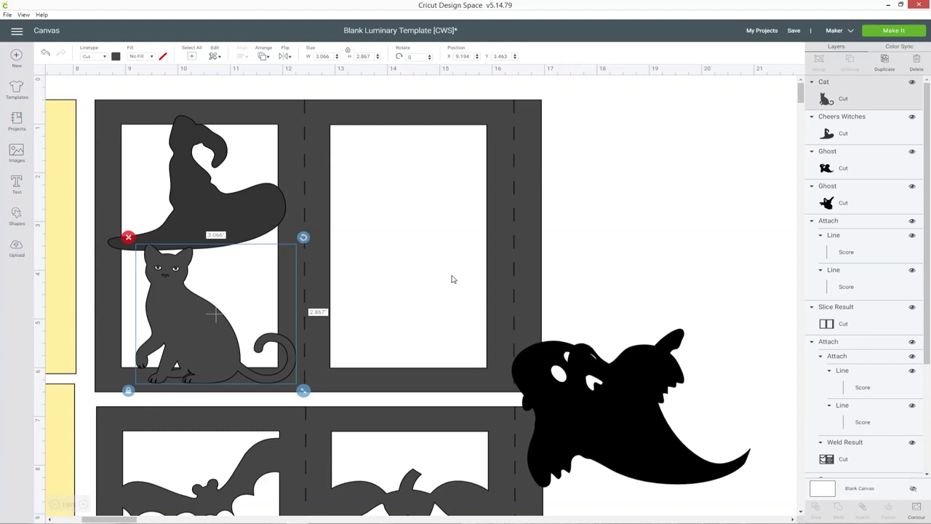
Hide all contours of the cat to remove its eye and mouth cut-outs
click(916, 508)
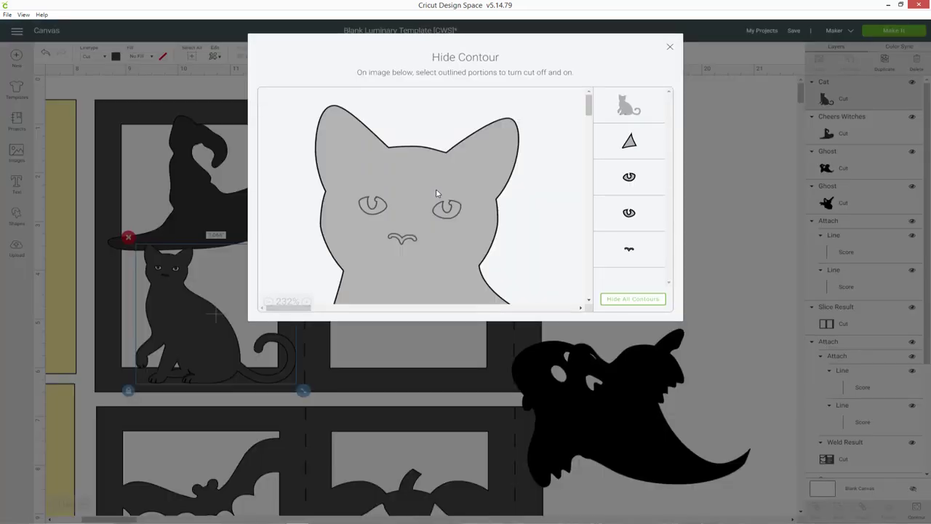
click(616, 299)
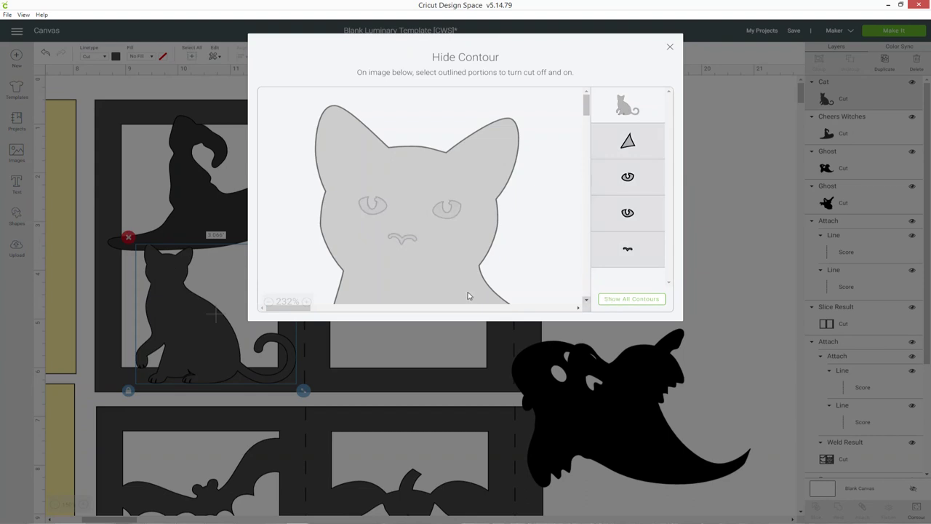
click(670, 47)
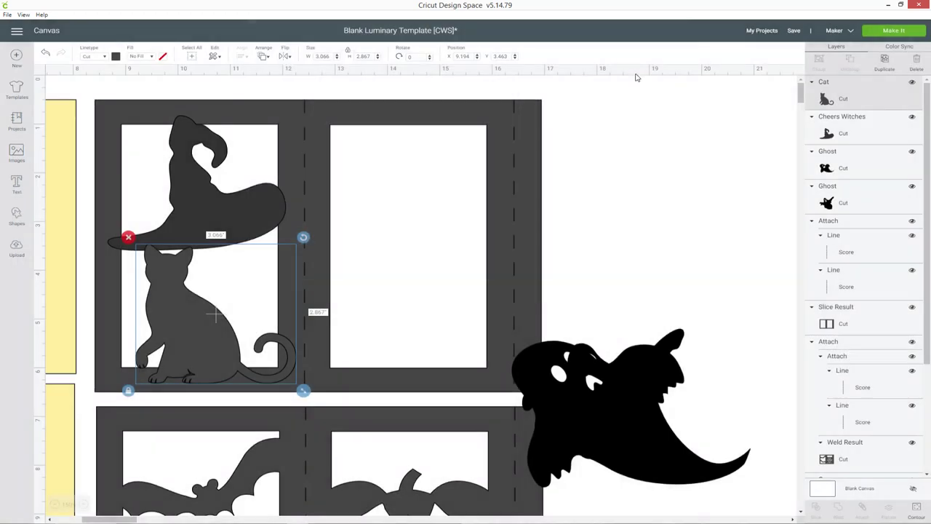
Recolour the witch hat to the same dark grey as the frame
click(242, 181)
click(116, 58)
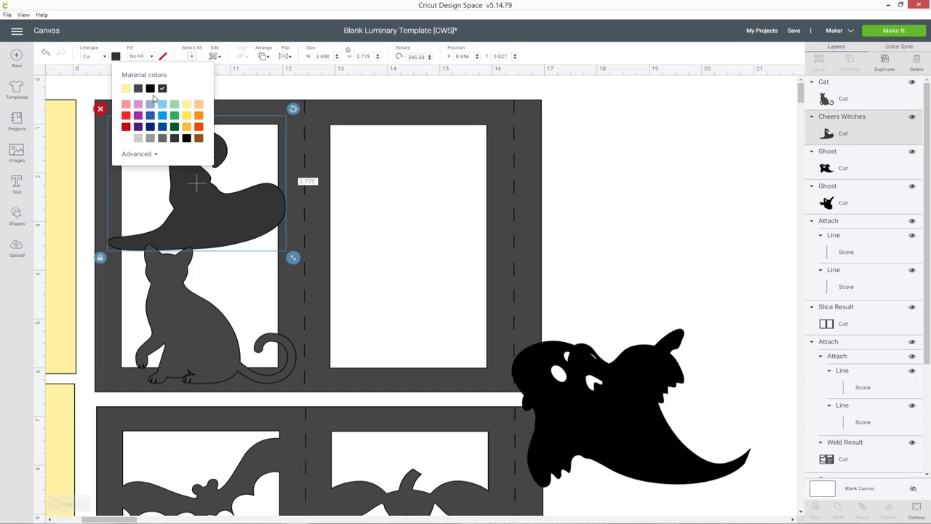
click(662, 215)
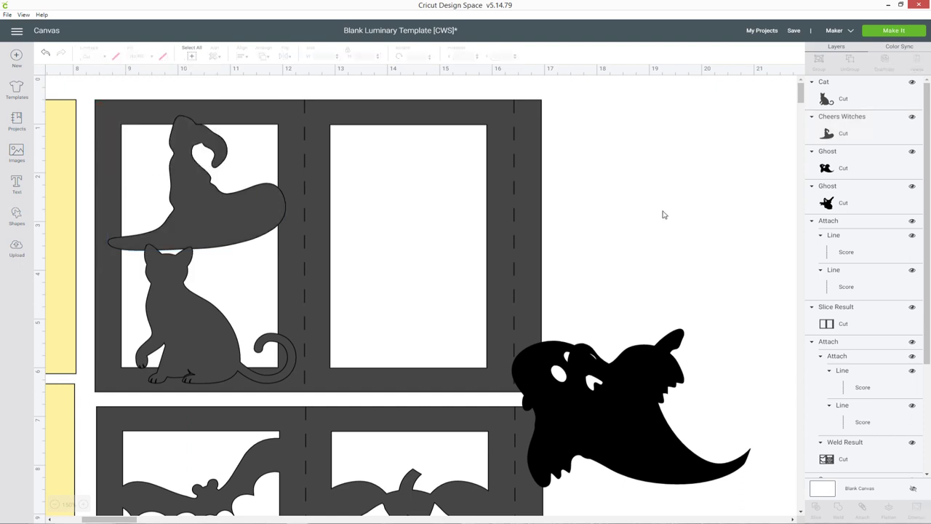
Shrink the trailing-tail ghost, rotate it about 14°, place it across the upper part of the right opening, and recolour it to the frame's dark grey
click(616, 382)
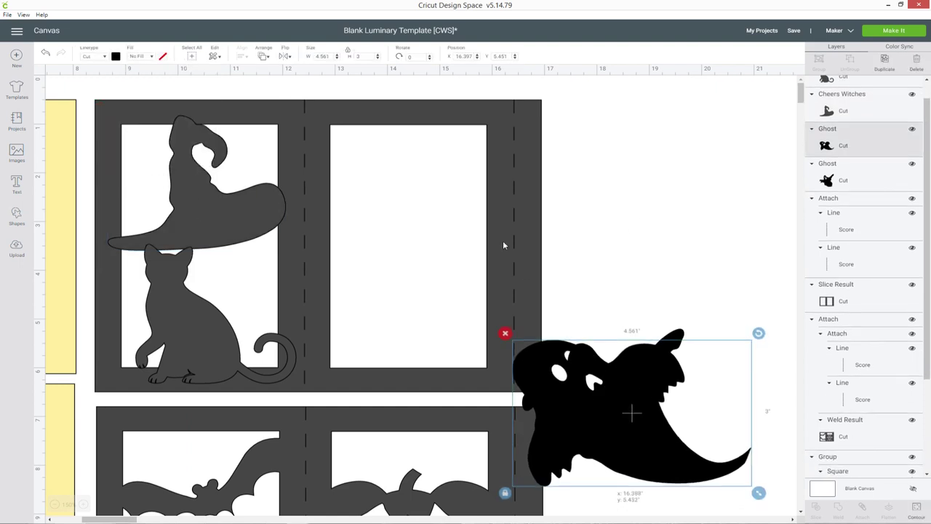
drag(633, 385, 430, 195)
drag(553, 296, 506, 269)
drag(506, 136, 520, 161)
drag(431, 180, 434, 174)
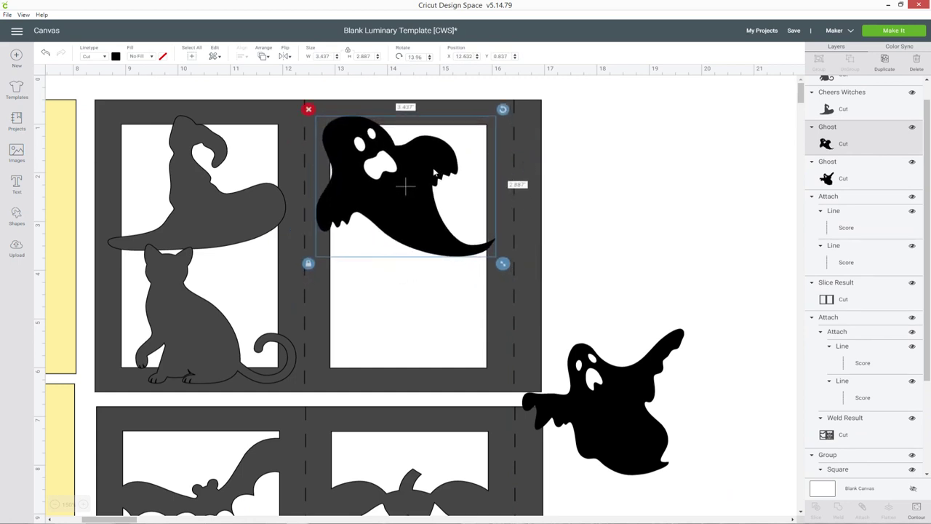
click(114, 58)
click(137, 88)
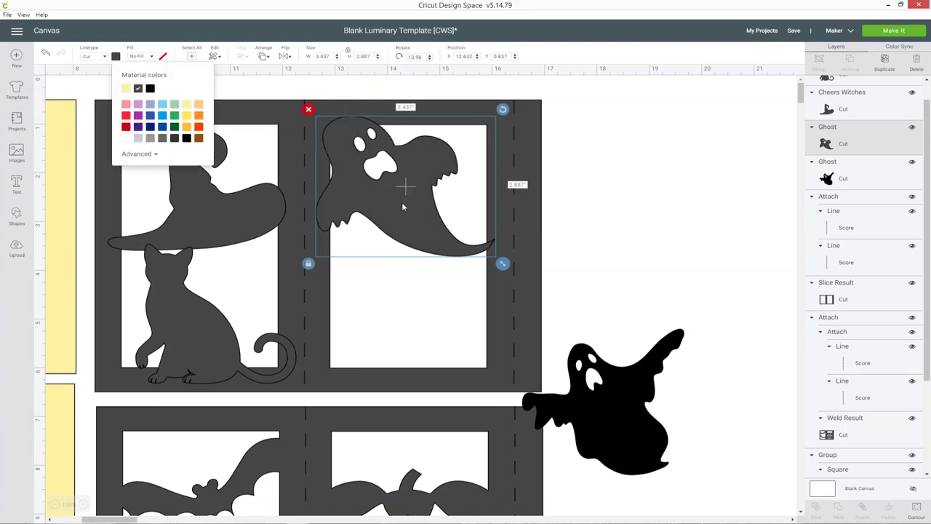
Place the outstretched-arms ghost beneath the first ghost, overlapping the frame and the other ghost's tail, and recolour it dark grey
drag(622, 423, 413, 327)
click(115, 56)
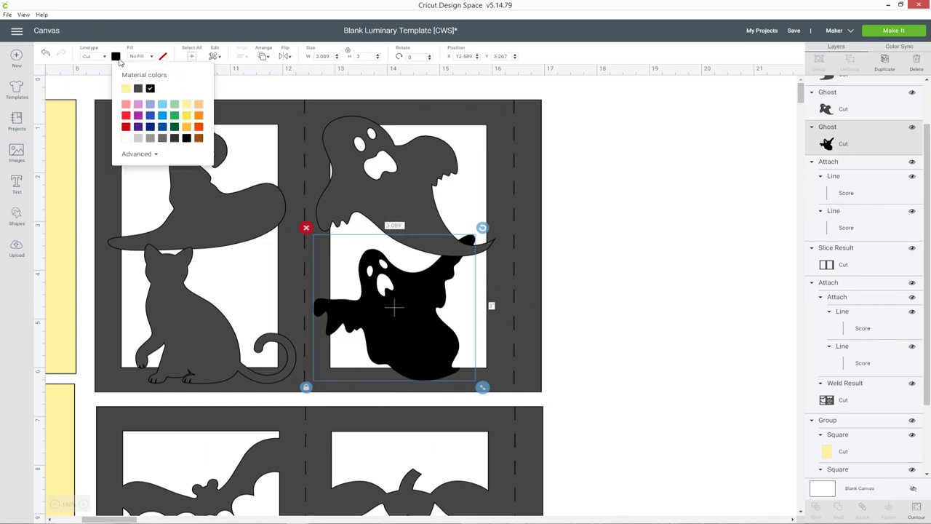
click(149, 87)
click(612, 228)
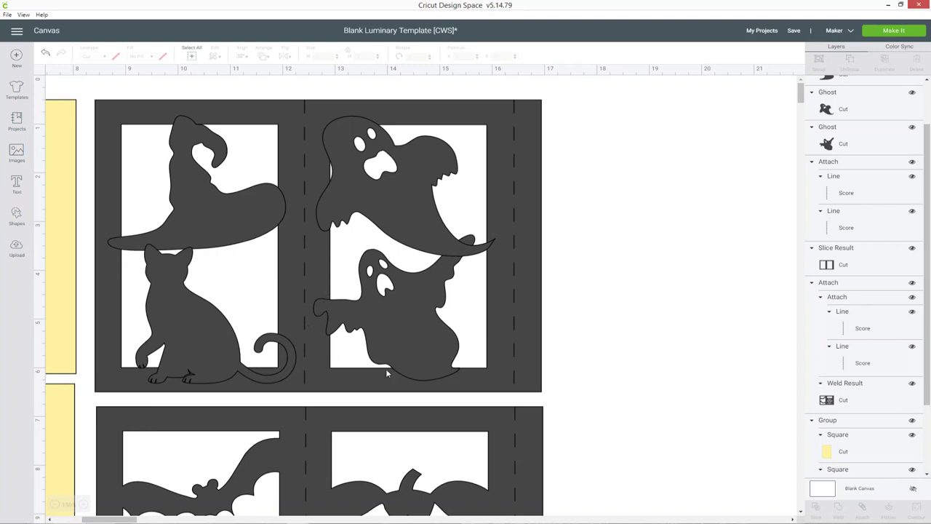
Hide the attached pair of score lines on the upper frame
scroll(864, 178, up, 1)
scroll(864, 177, down, 1)
click(912, 176)
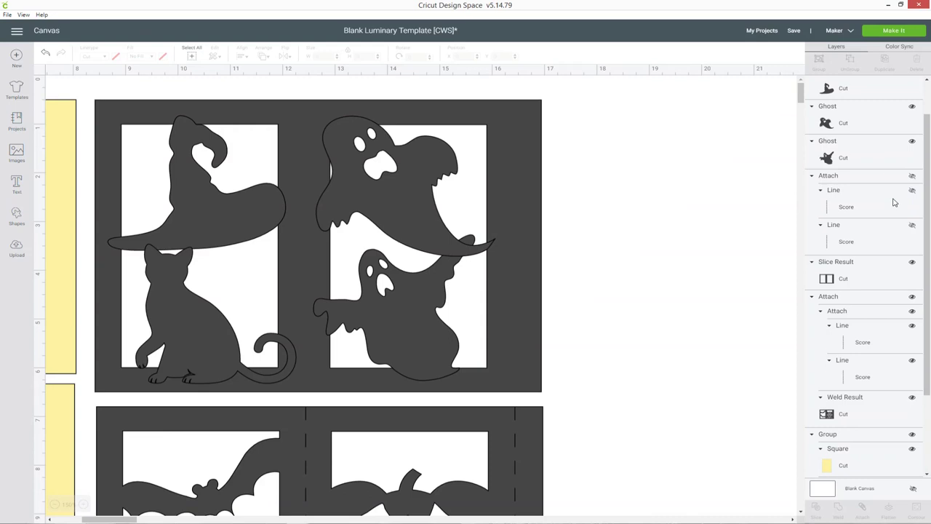
Weld the cat, witch hat and both ghosts to the upper frame
scroll(894, 202, up, 1)
click(851, 98)
shift+click(851, 133)
shift+click(847, 168)
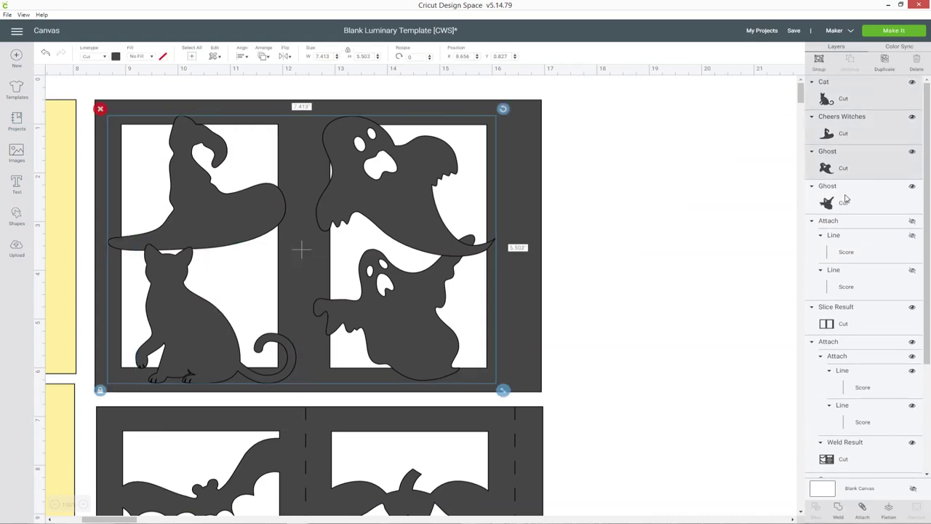
shift+click(845, 198)
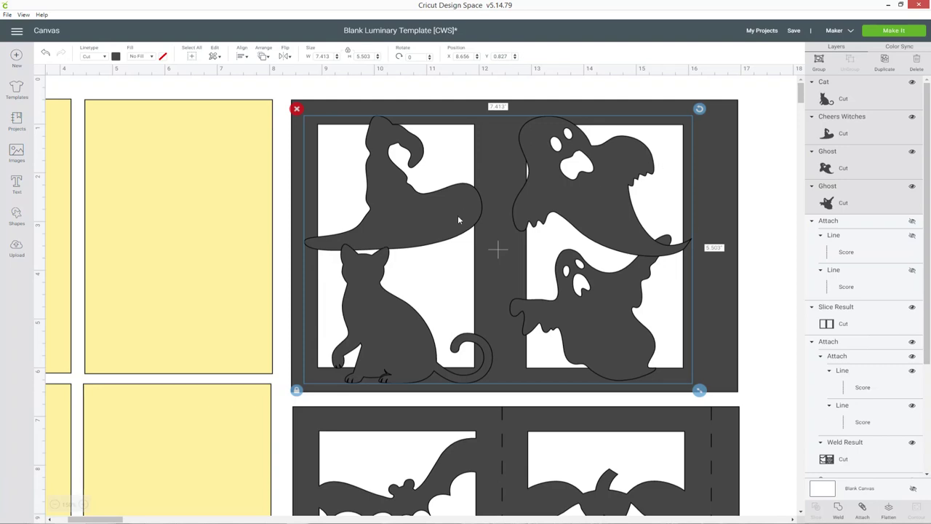
shift+click(876, 313)
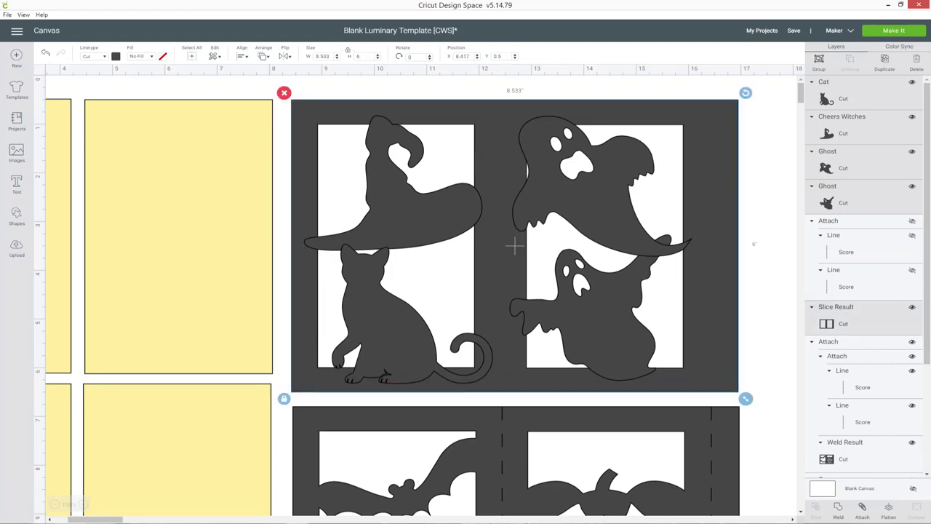
click(839, 506)
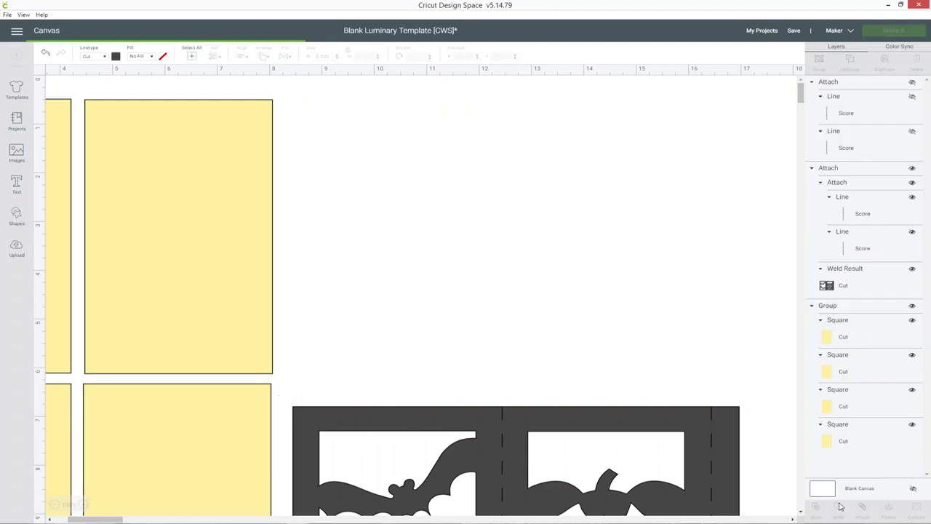
Reorder the layers so the hidden attached score lines sit above the upper frame's weld result
click(862, 120)
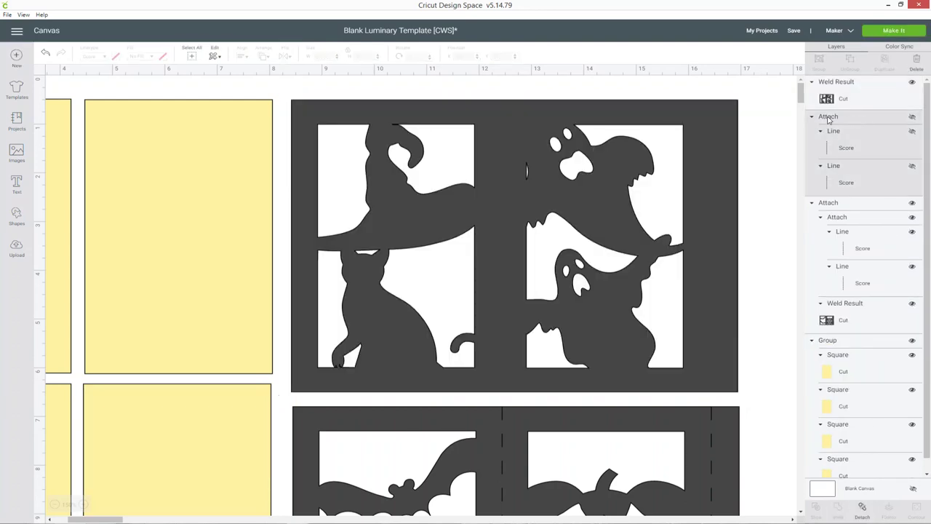
drag(835, 85, 834, 160)
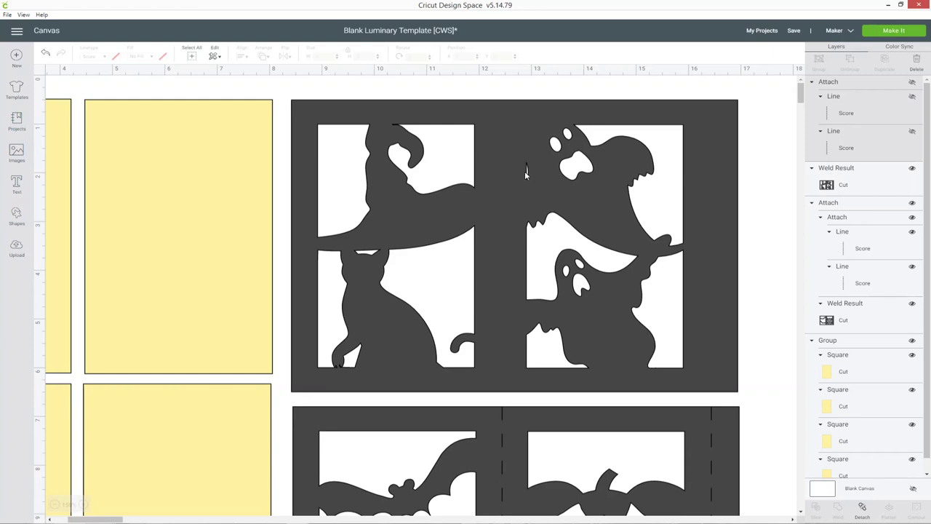
click(518, 166)
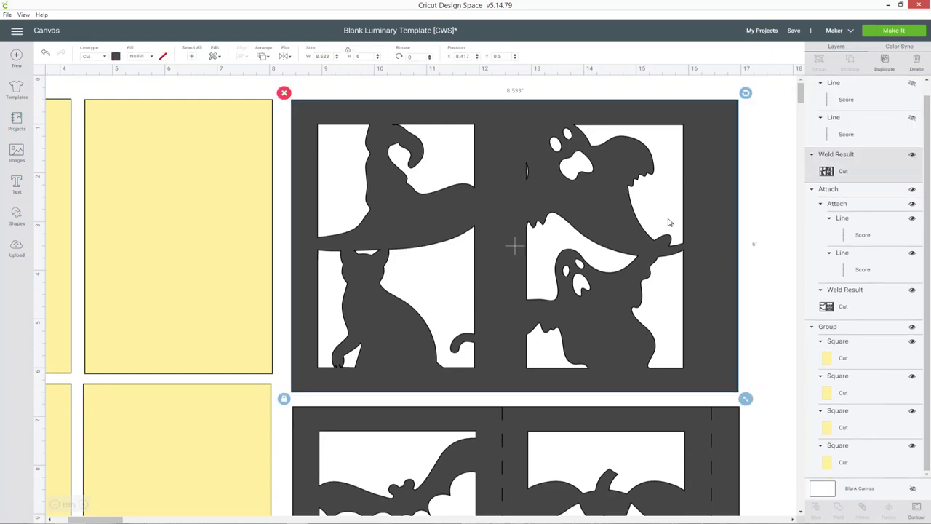
click(915, 509)
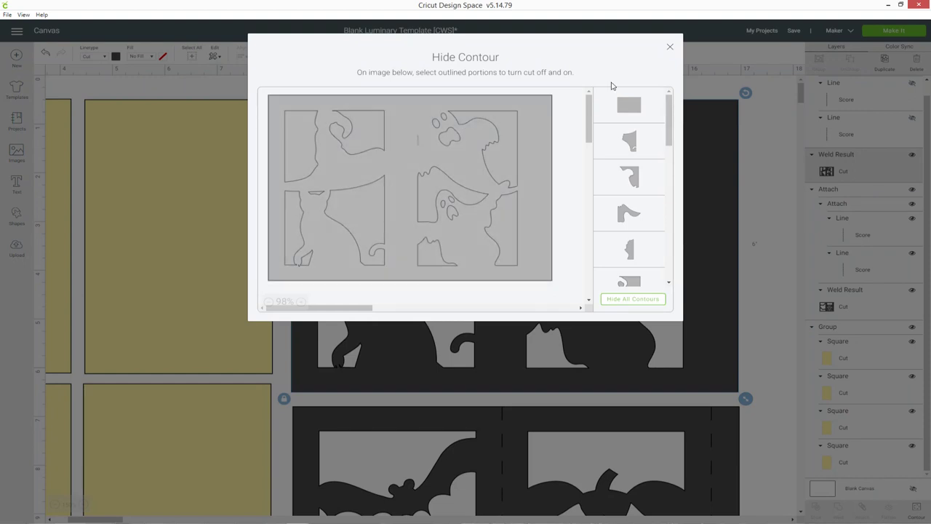
click(670, 47)
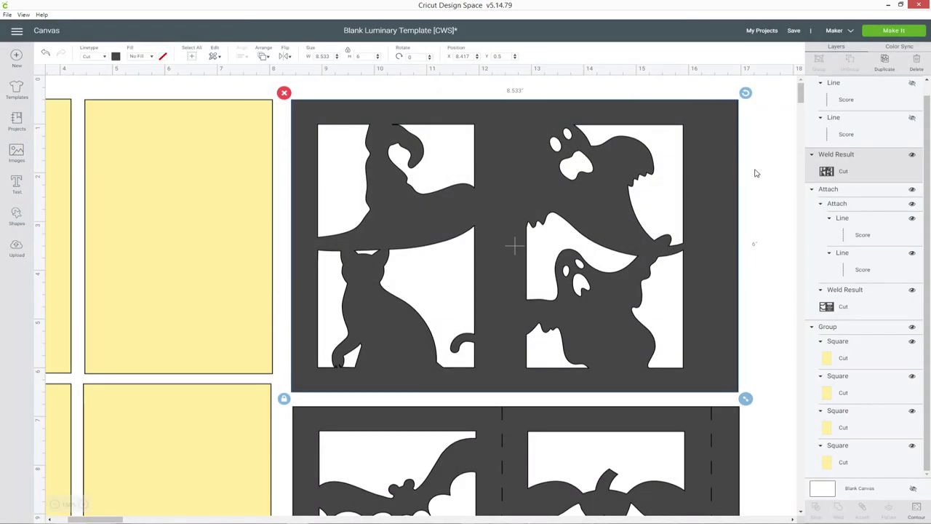
Show the hidden attached pair of score lines on the upper frame
scroll(898, 100, up, 1)
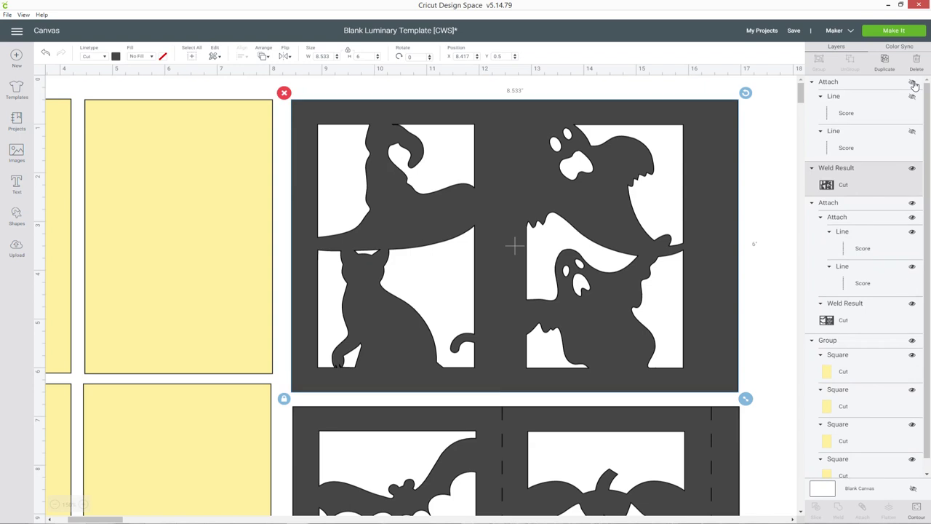
click(912, 80)
click(775, 152)
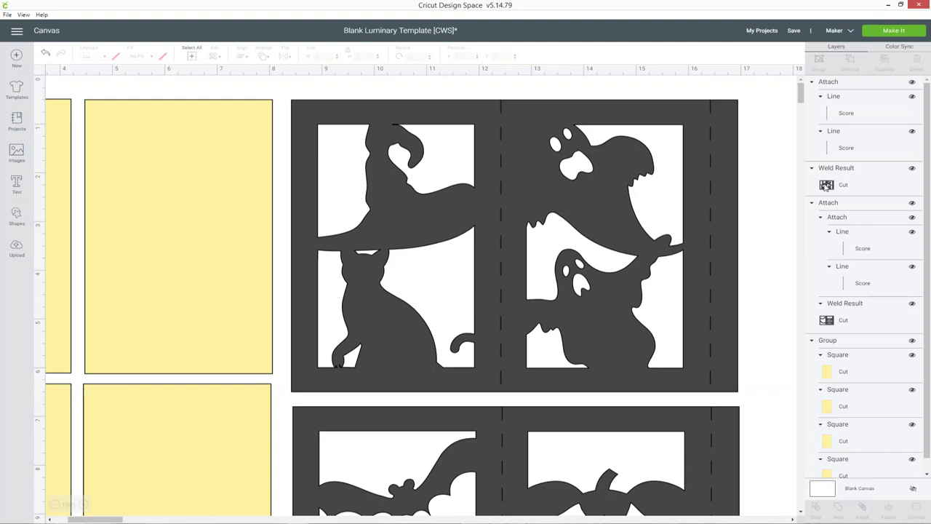
Attach the pair of score lines to the upper frame's weld result
click(829, 83)
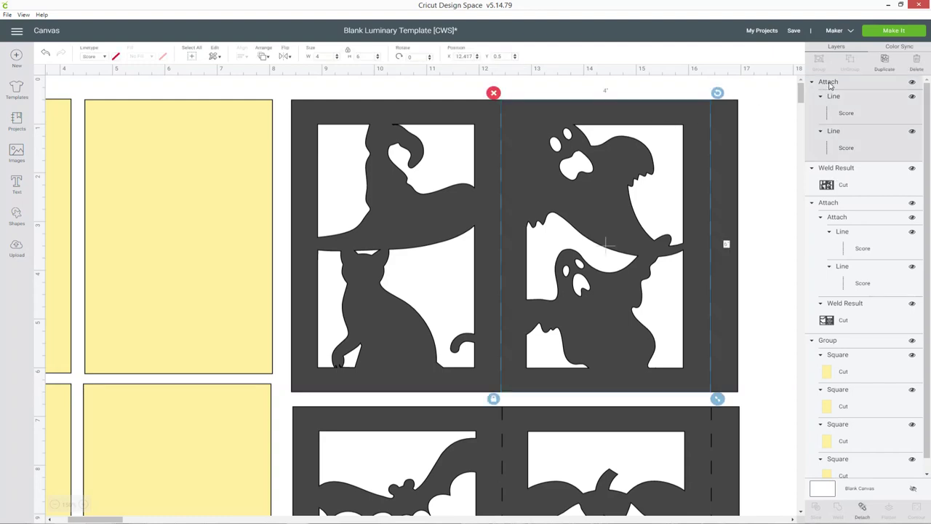
click(812, 82)
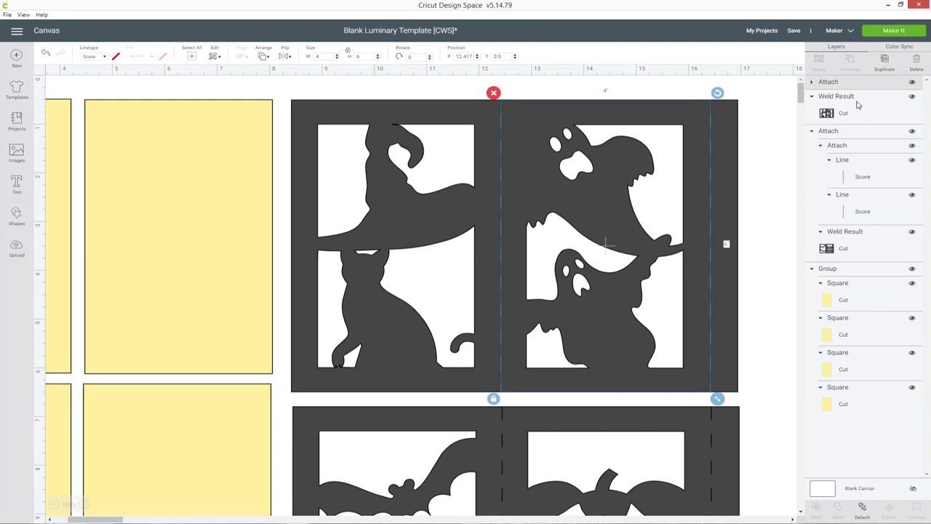
shift+click(857, 106)
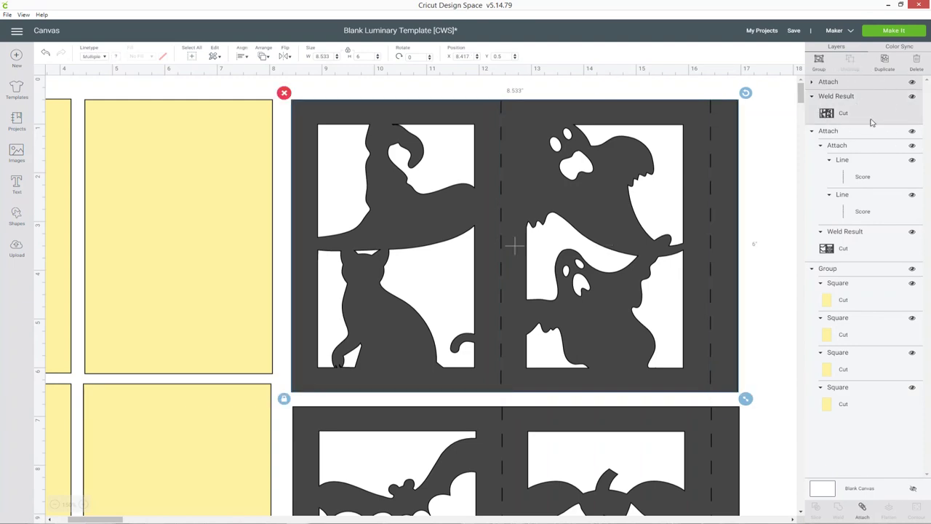
click(869, 511)
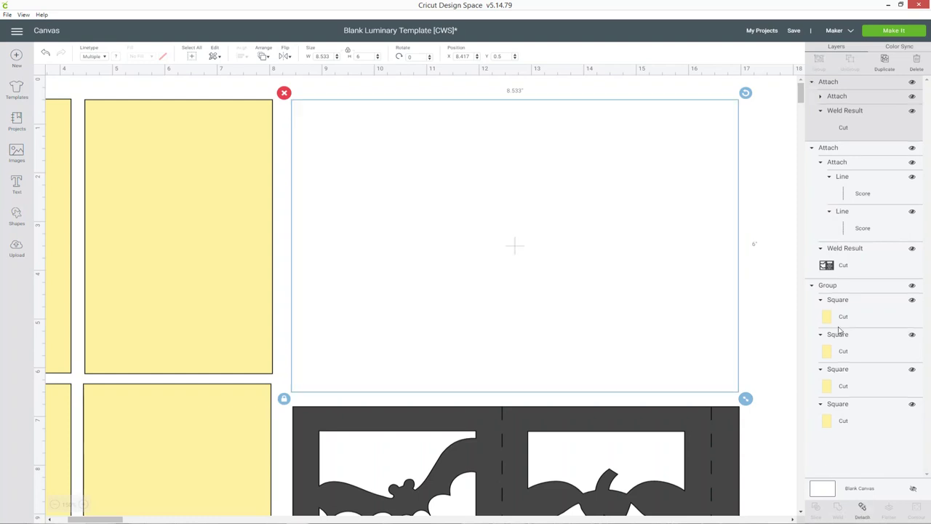
click(777, 139)
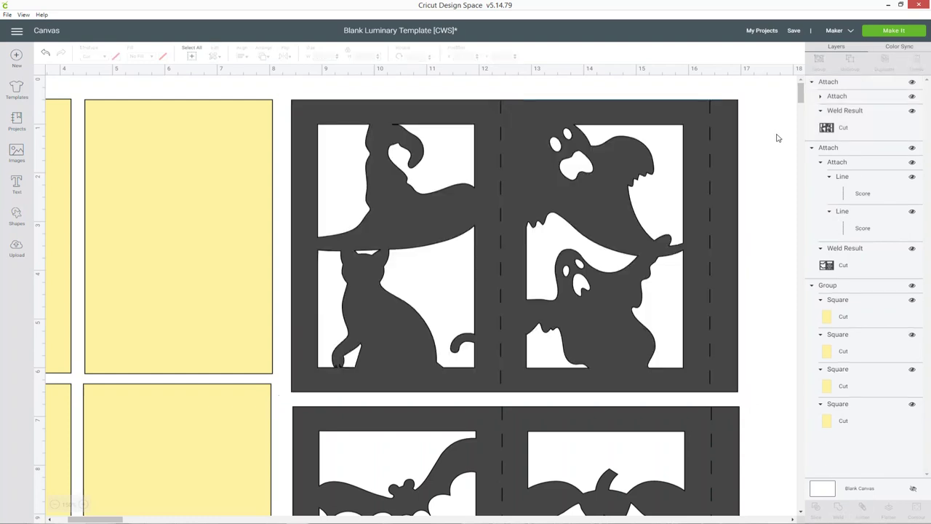
Send the finished luminary project to mat preparation
click(55, 507)
click(55, 507)
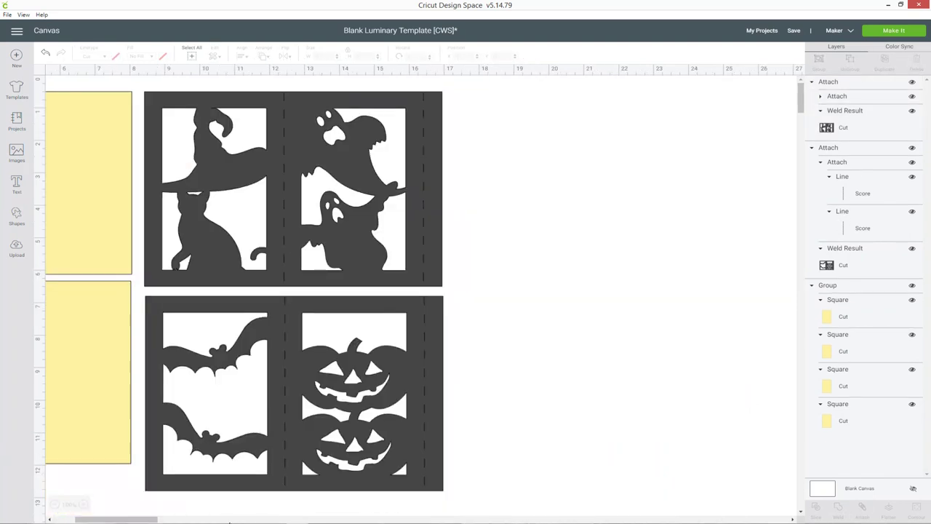
drag(120, 520, 96, 520)
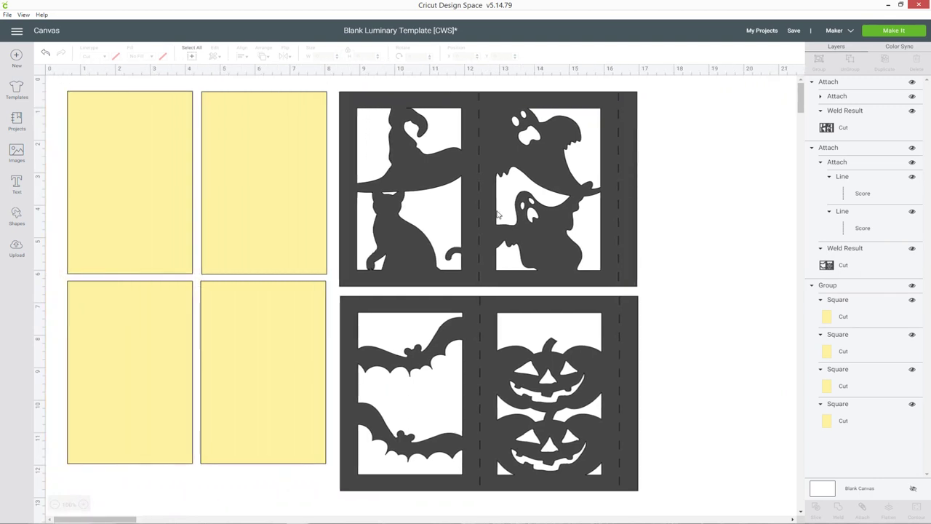
click(883, 32)
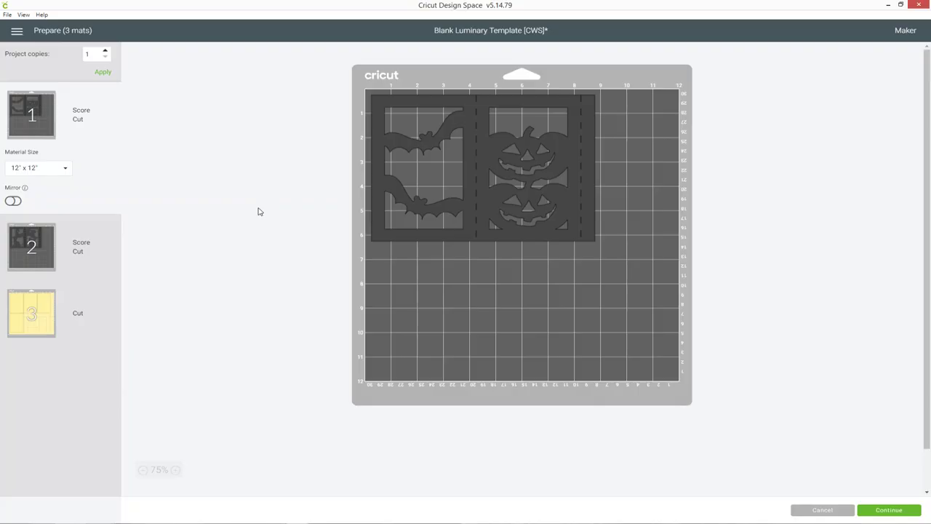
Set the material size of both dark frame mats to 8.3" x 11.7" (A4)
click(33, 172)
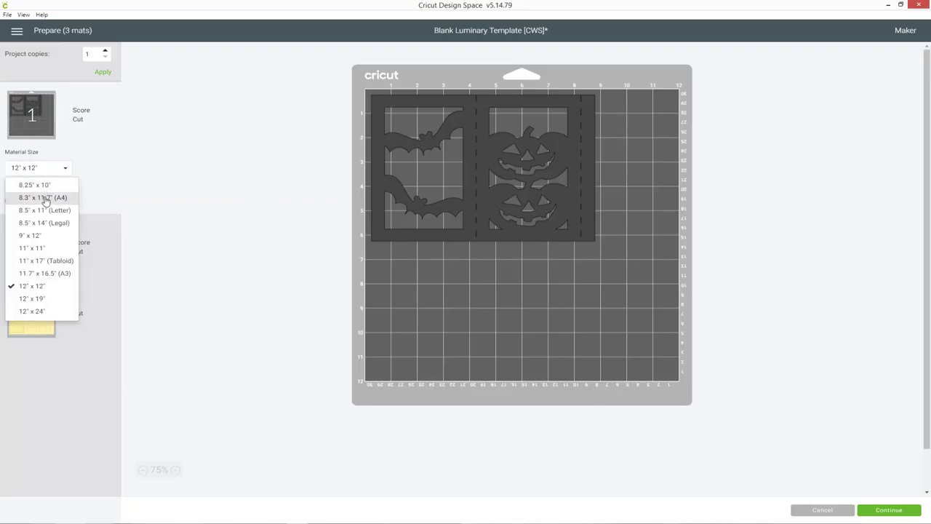
click(45, 197)
click(62, 250)
click(61, 234)
click(63, 231)
Try the 8.3" x 11.7" (A4) material size on the yellow panels' mat, and return it to 12" x 12"
click(64, 313)
click(61, 310)
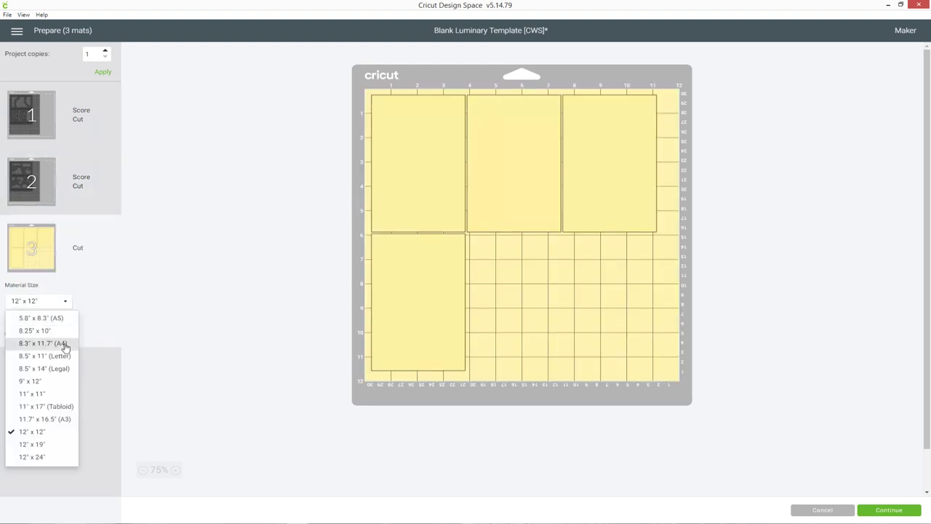
click(64, 345)
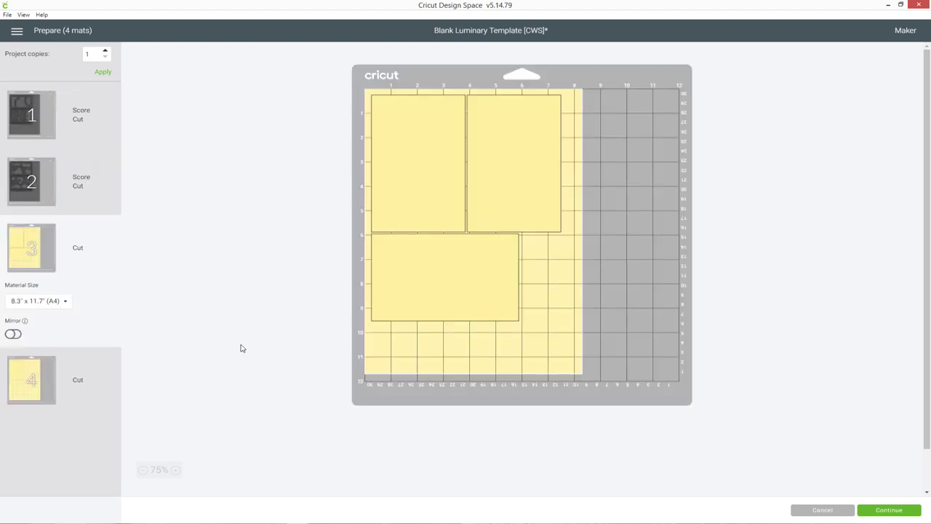
click(48, 384)
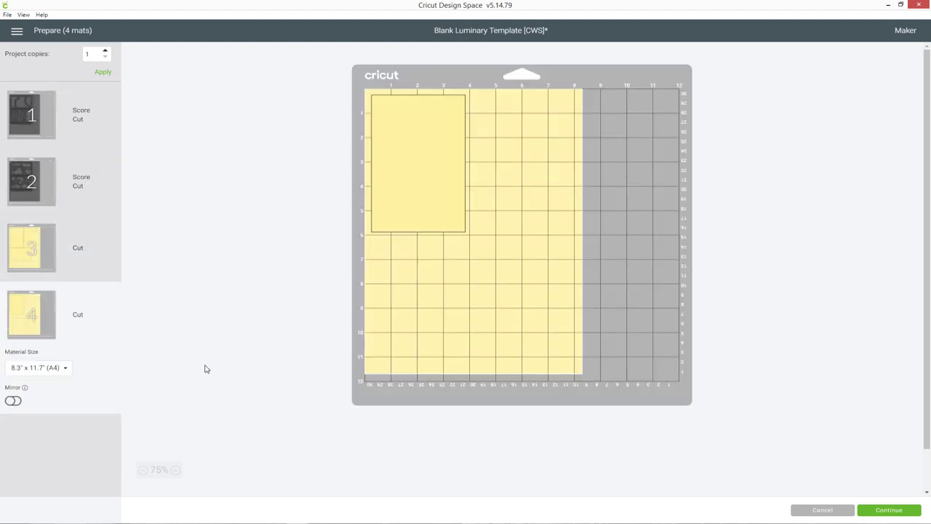
click(48, 274)
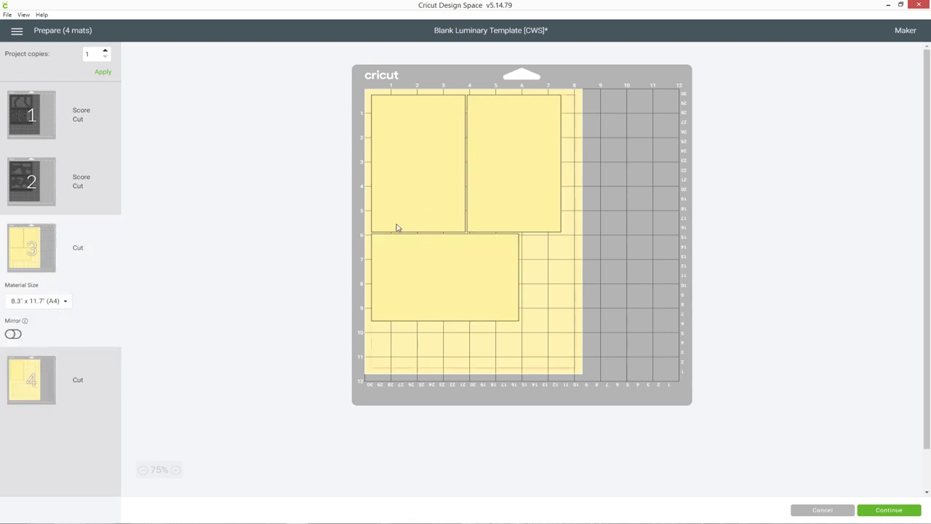
click(63, 302)
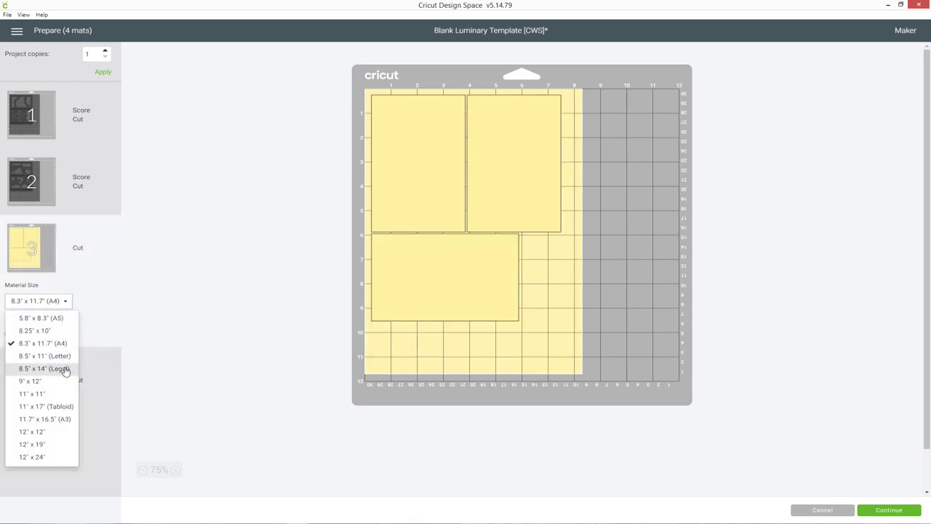
click(40, 431)
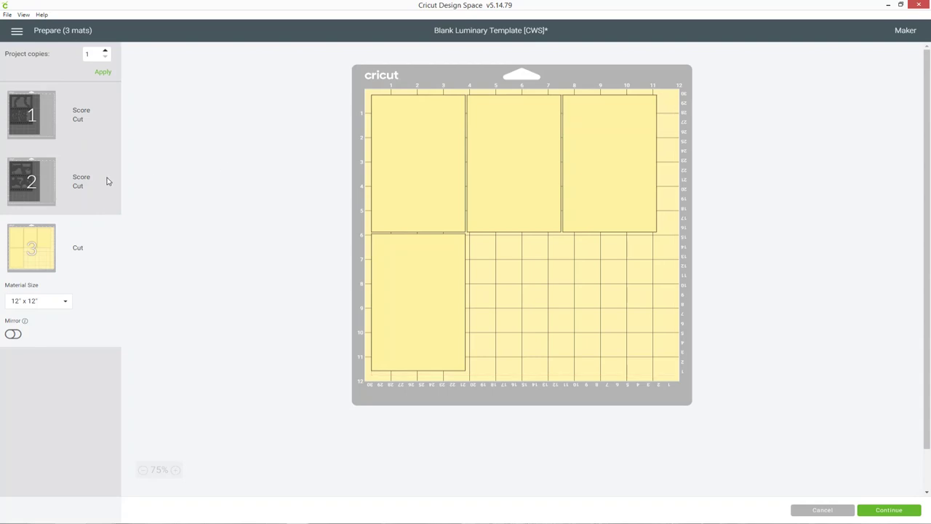
Continue from the first frame mat to the make stage and set the base material to Medium Cardstock – 80 lb (216 gsm)
click(70, 130)
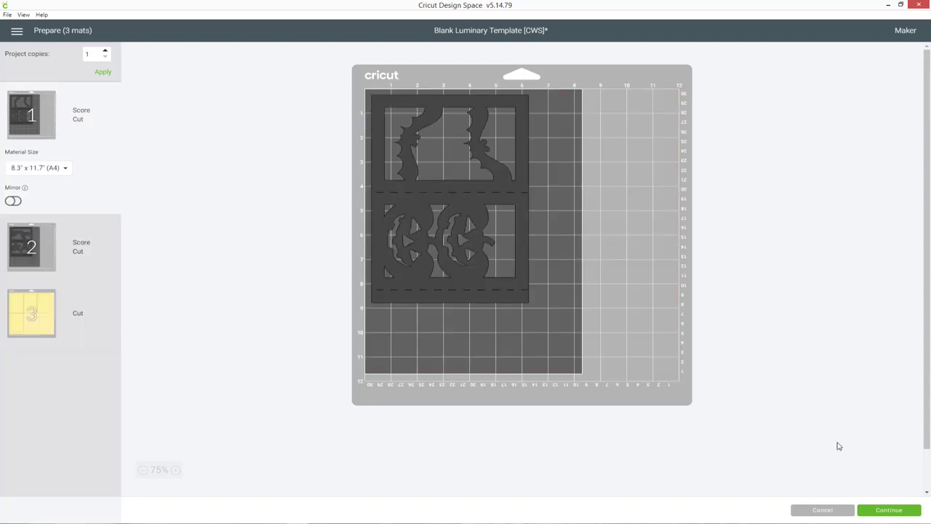
click(883, 511)
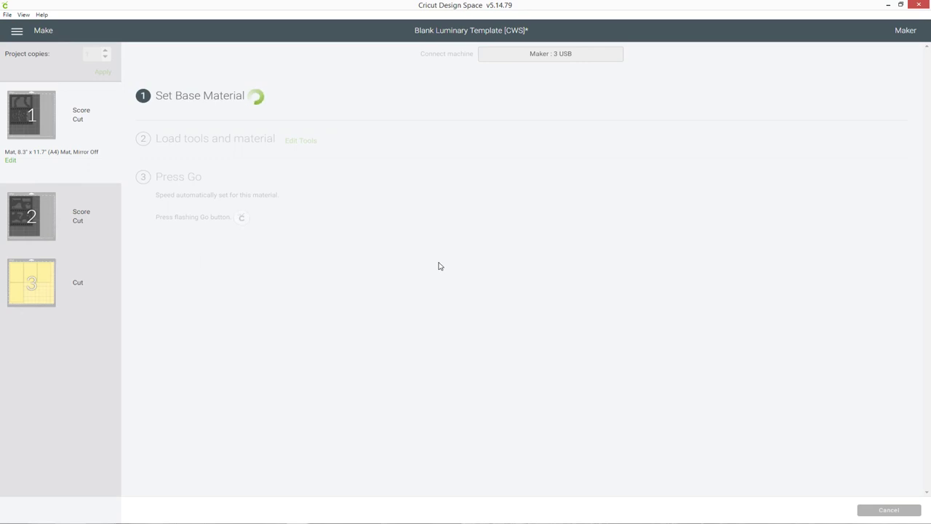
click(198, 154)
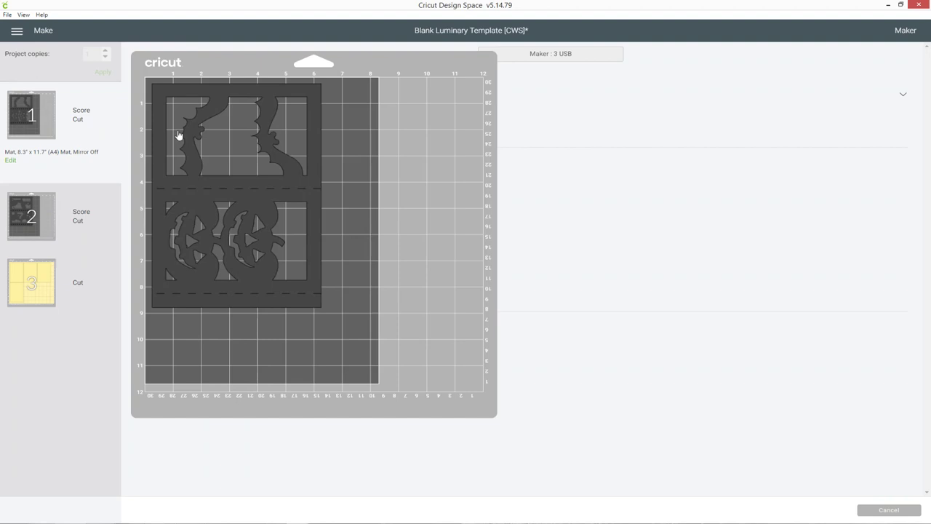
Open the base material choices for the yellow panels' mat
mouse_move(39, 299)
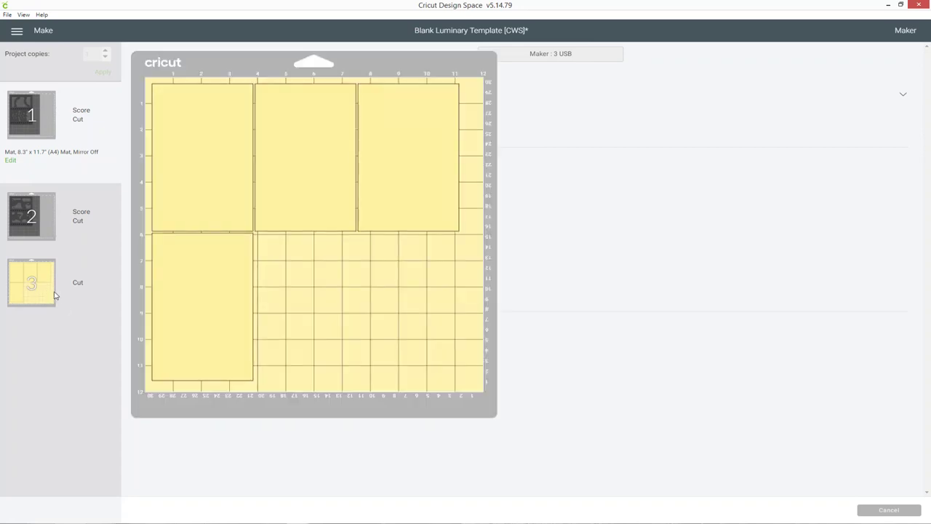
click(38, 288)
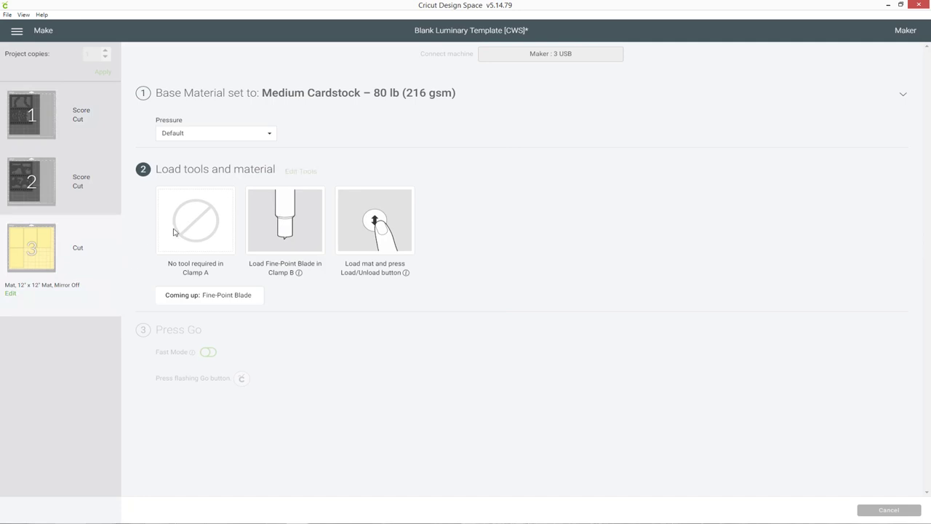
click(270, 93)
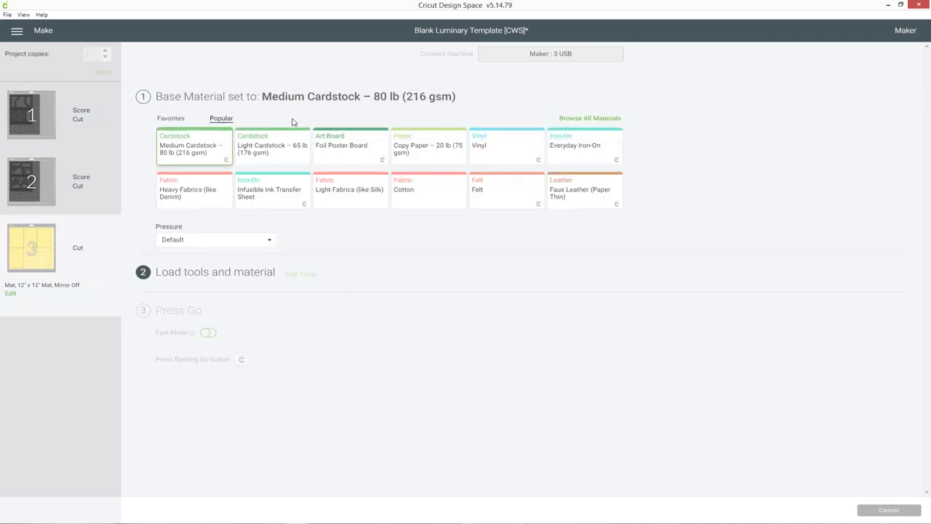